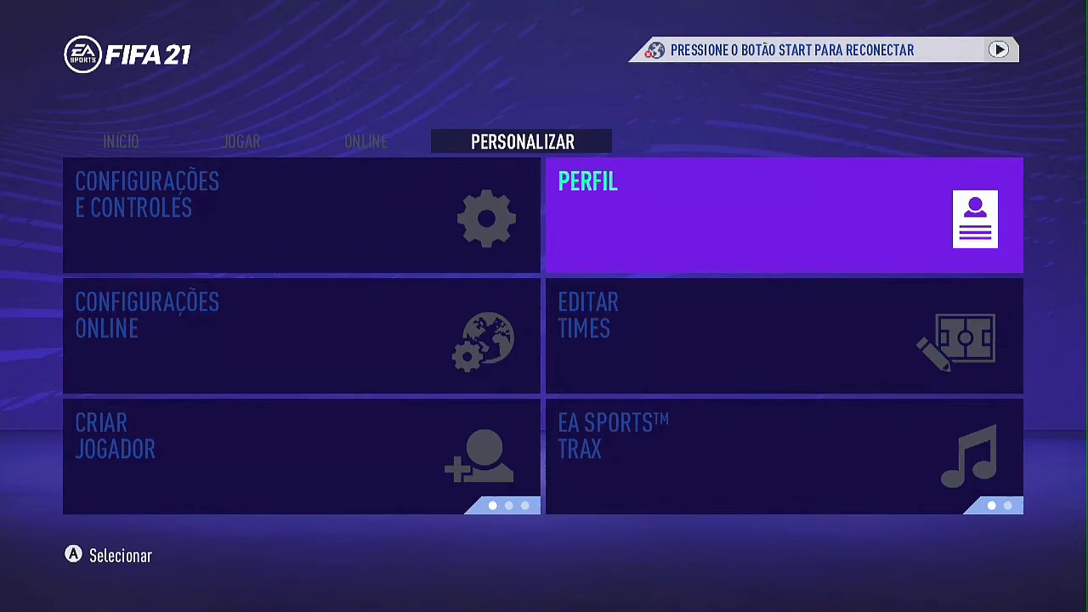
- Save the current squads from the profile options as a new squad file named ELENCOS 2
key(Return)
key(Down)
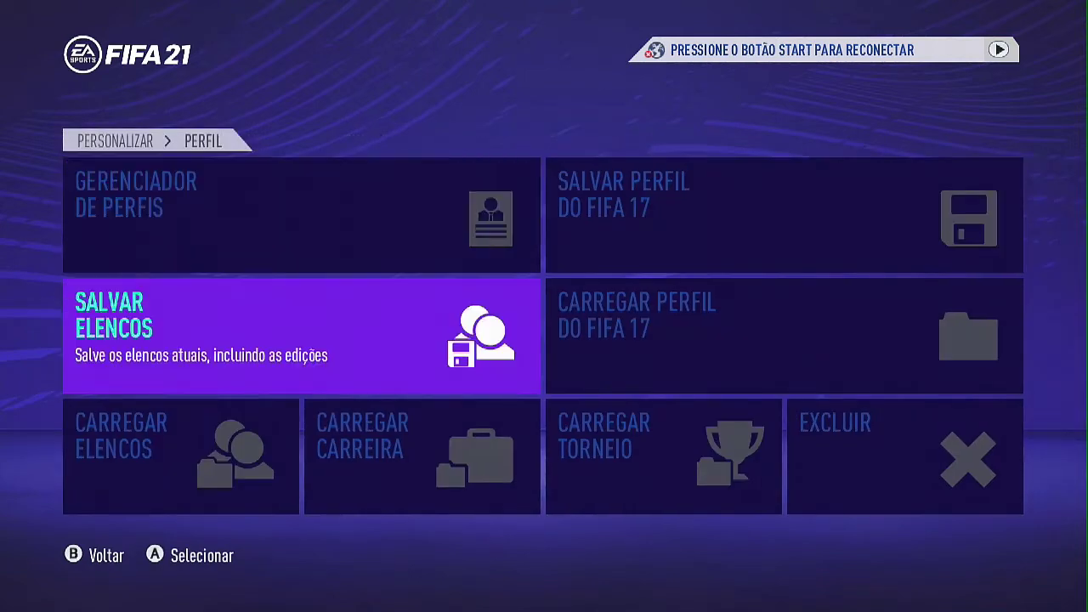
key(Return)
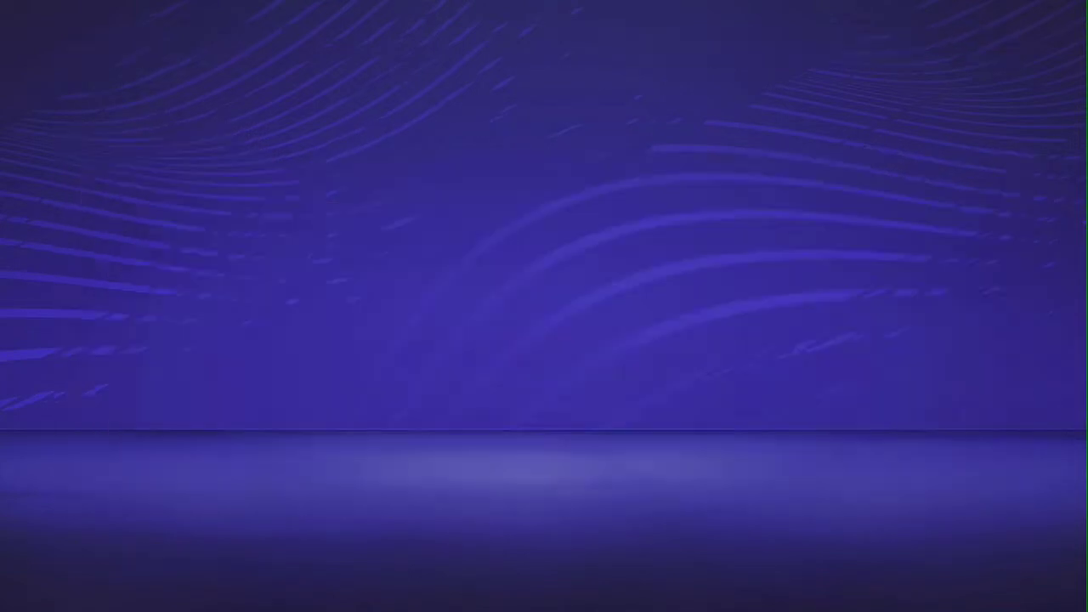
key(Down)
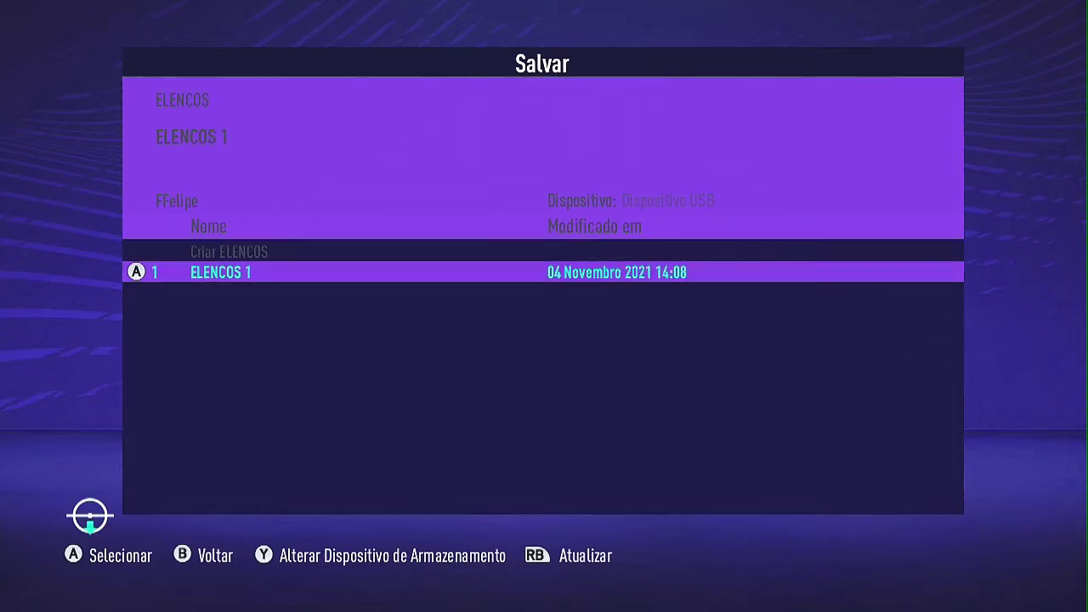
key(Up)
key(Return)
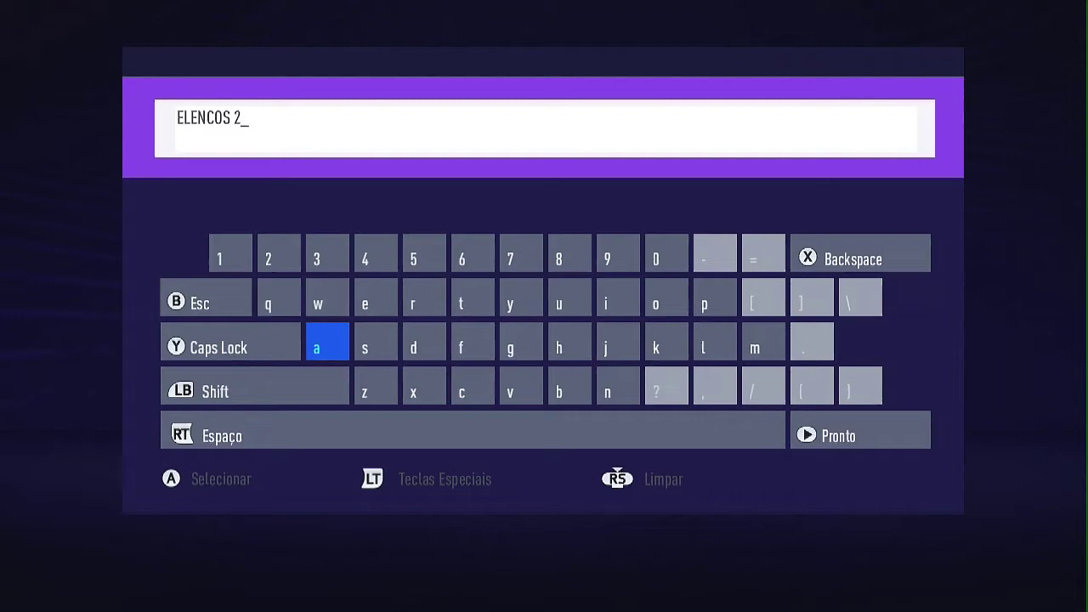
key(Right)
key(Left)
key(Return)
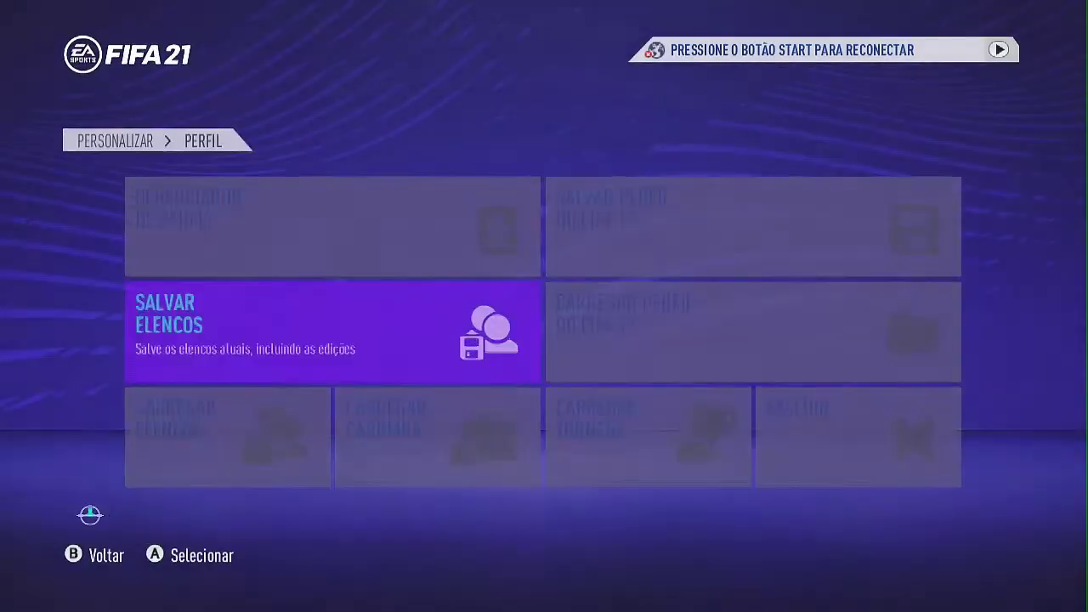
- Load the ELENCOS 2 squad file from the USB device and return to the customization menu
key(Down)
key(Return)
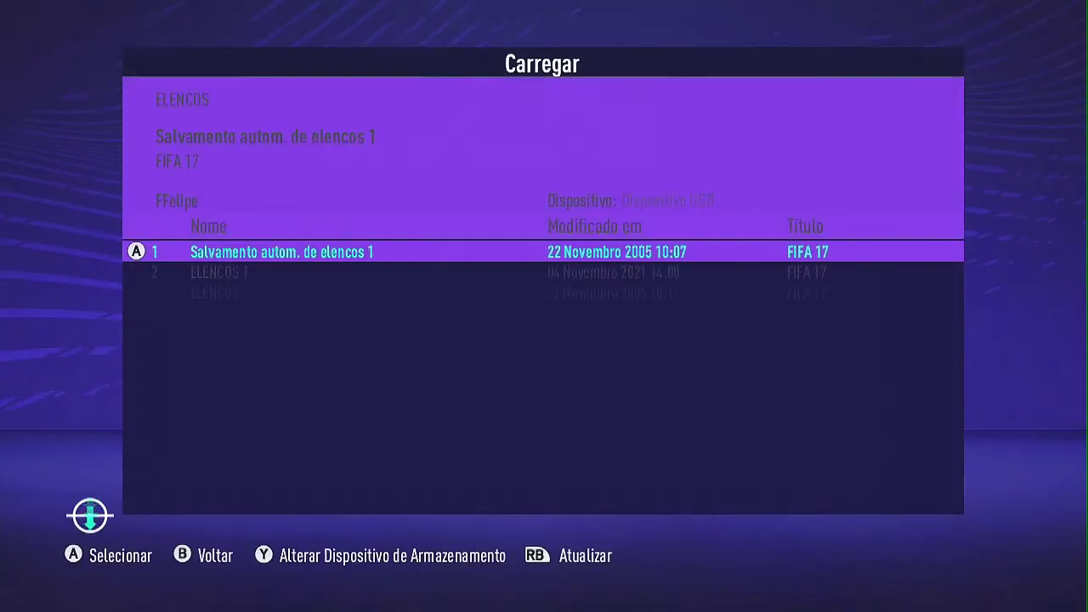
key(Down)
key(Down)
key(Up)
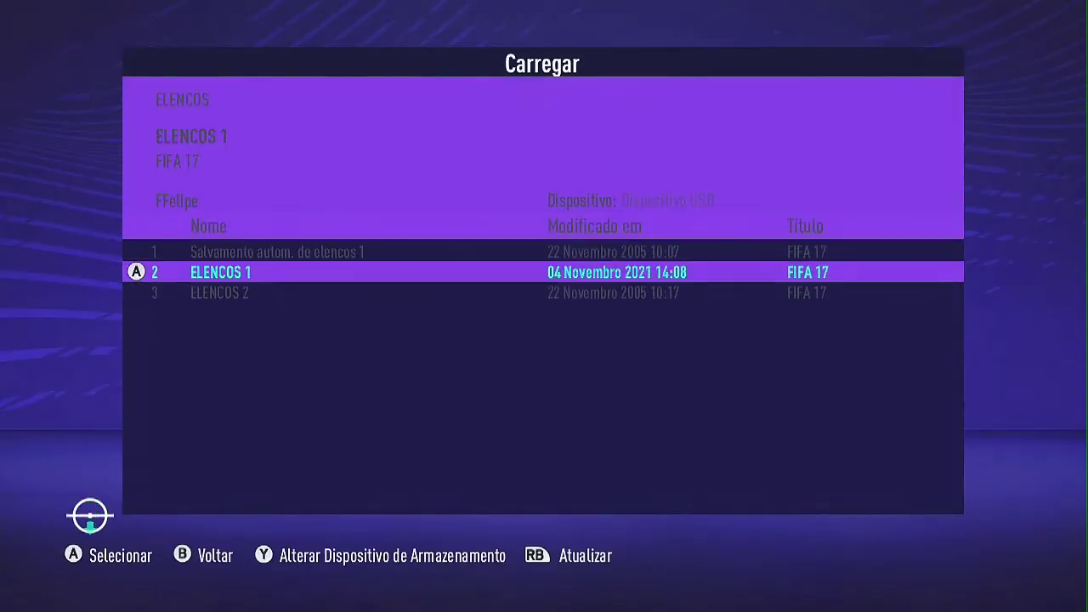
key(Down)
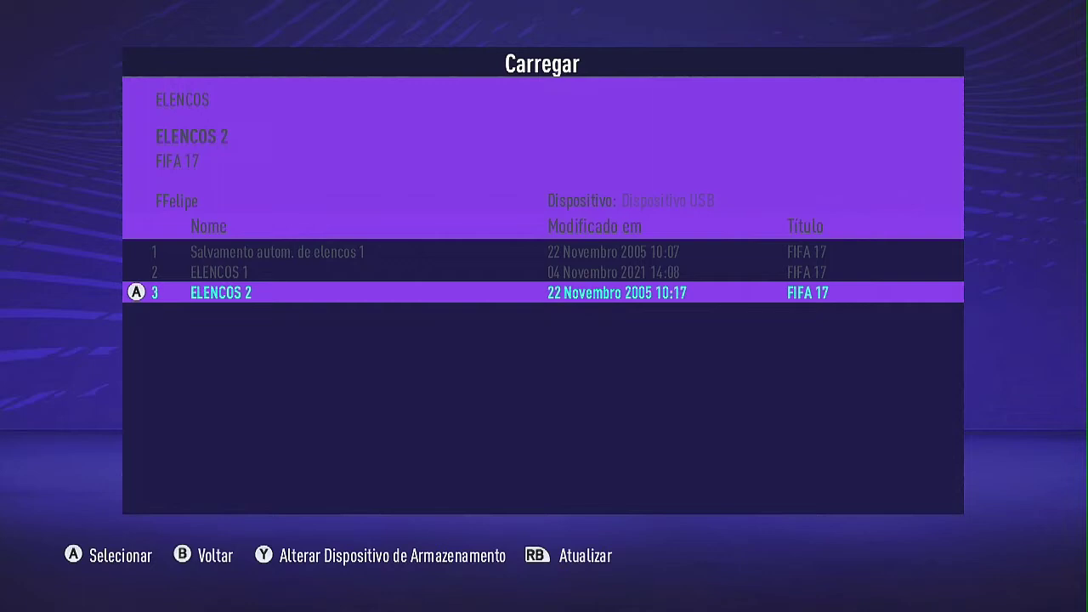
key(Up)
key(Down)
key(Return)
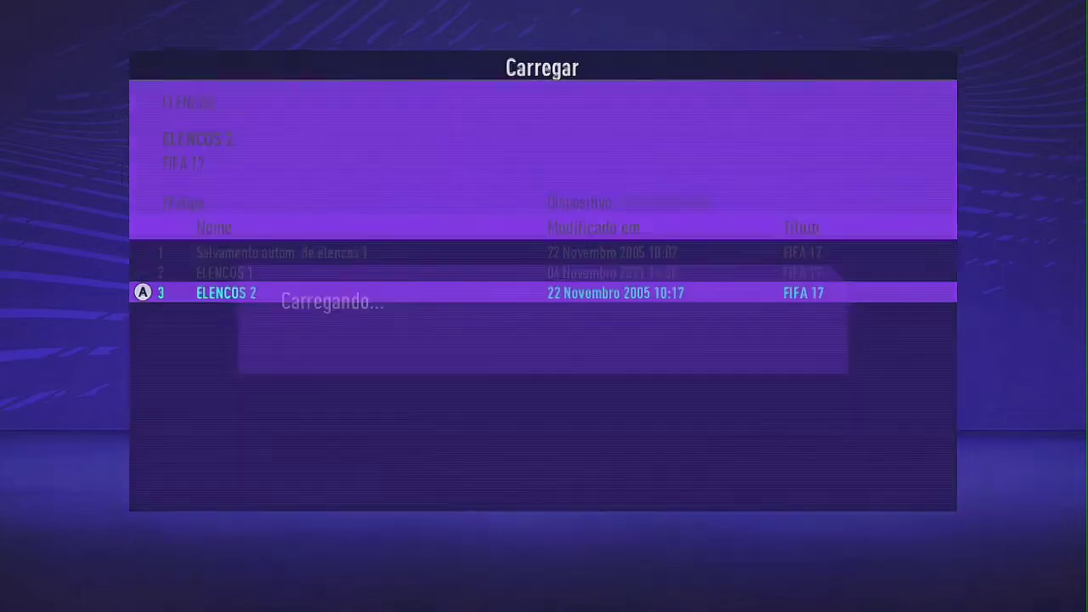
key(Escape)
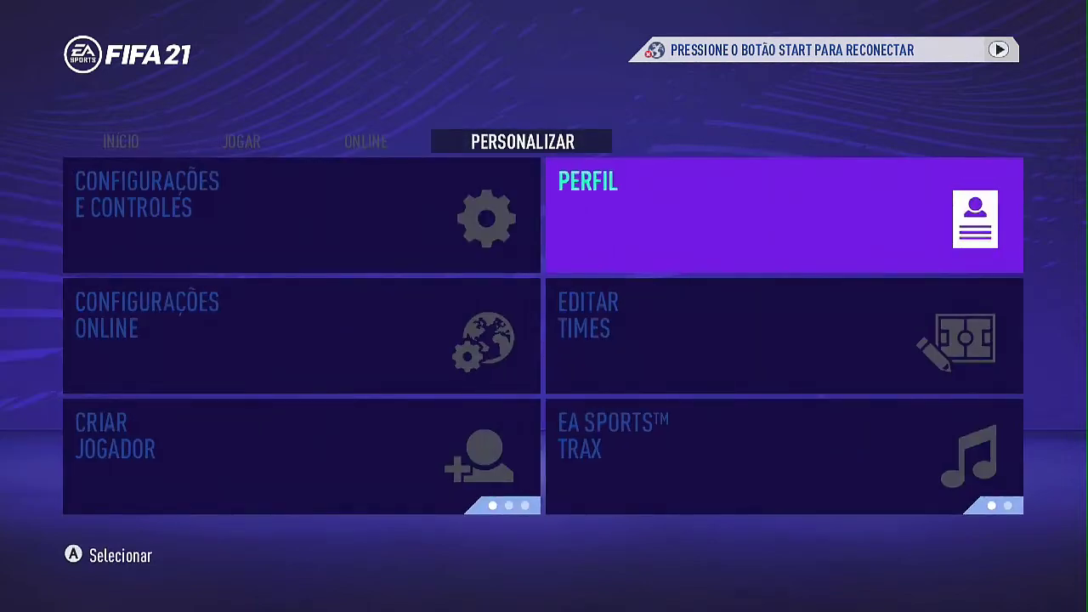
- Leave the game capture, show the desktop and switch to Horizon
key(alt+Tab)
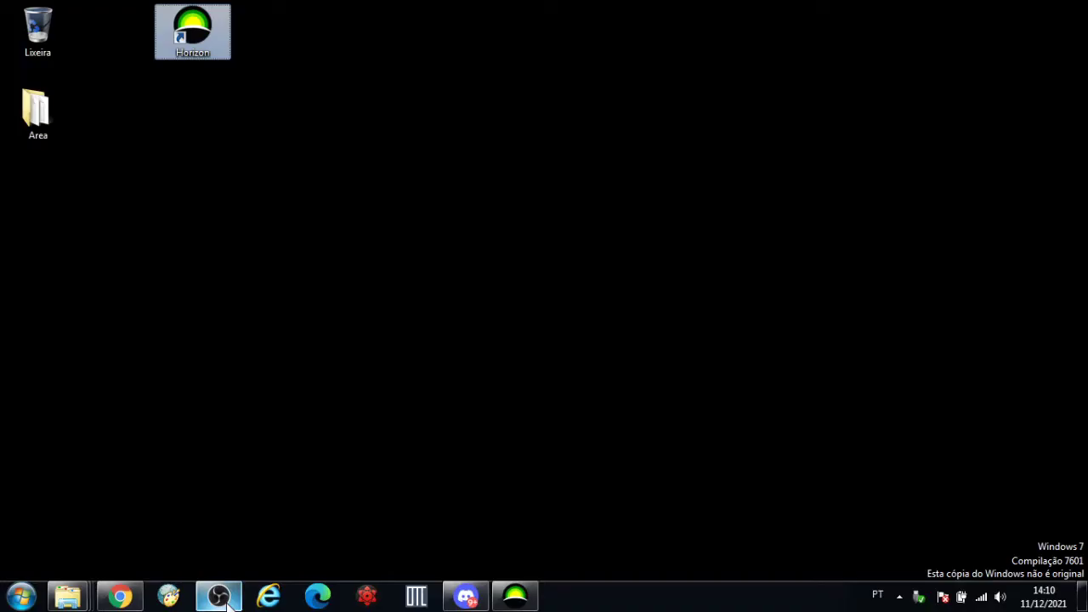
click(219, 596)
click(514, 596)
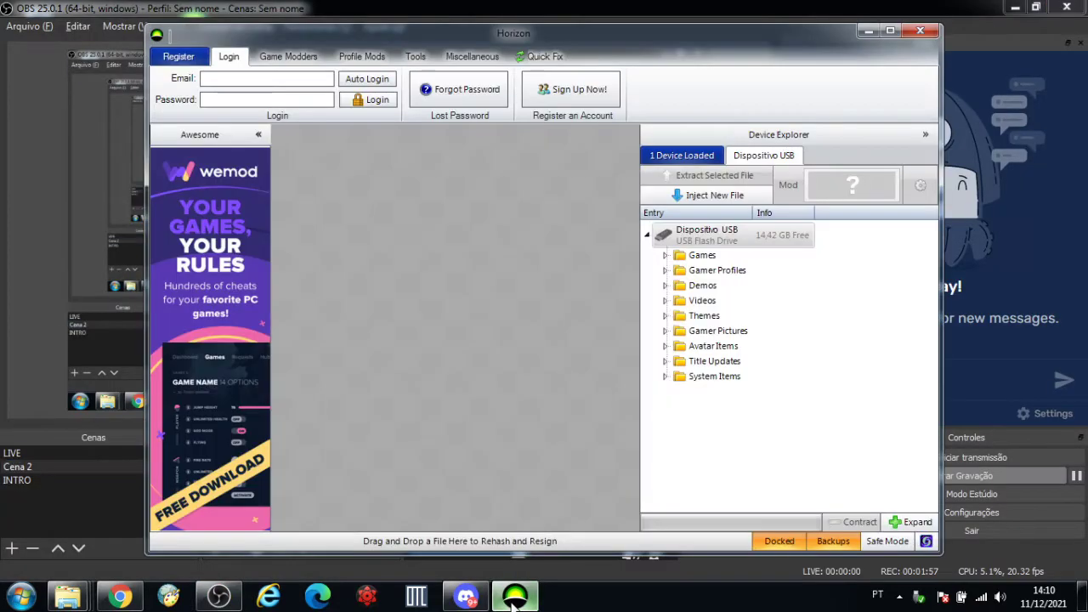
key(super)
key(super+d)
click(514, 598)
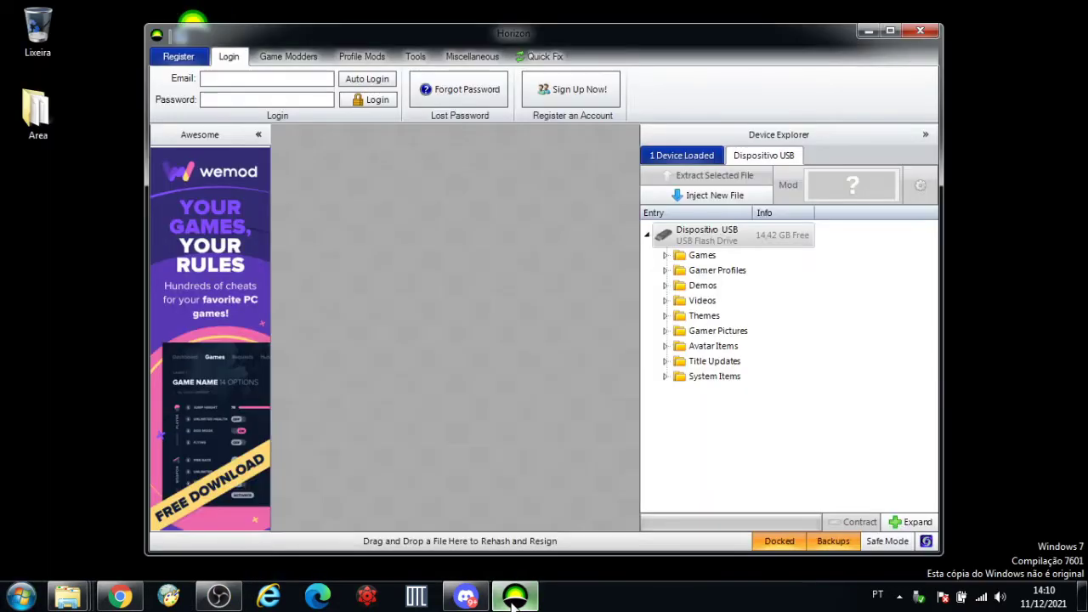
- Delete the ELENCOS 1 saved game from the FIFA 19 games on the USB device
click(666, 256)
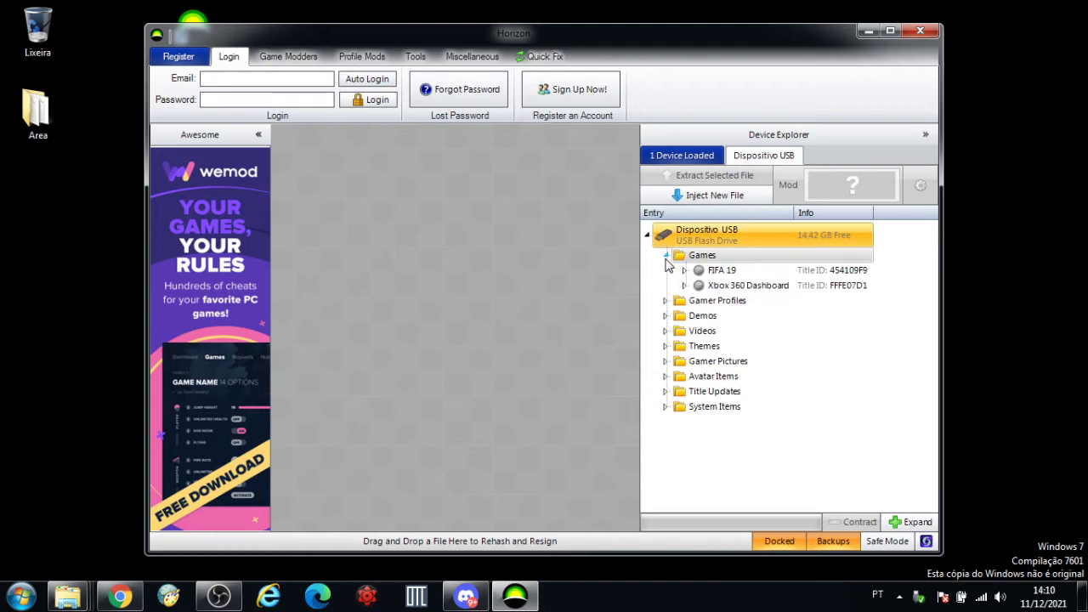
click(700, 270)
click(685, 270)
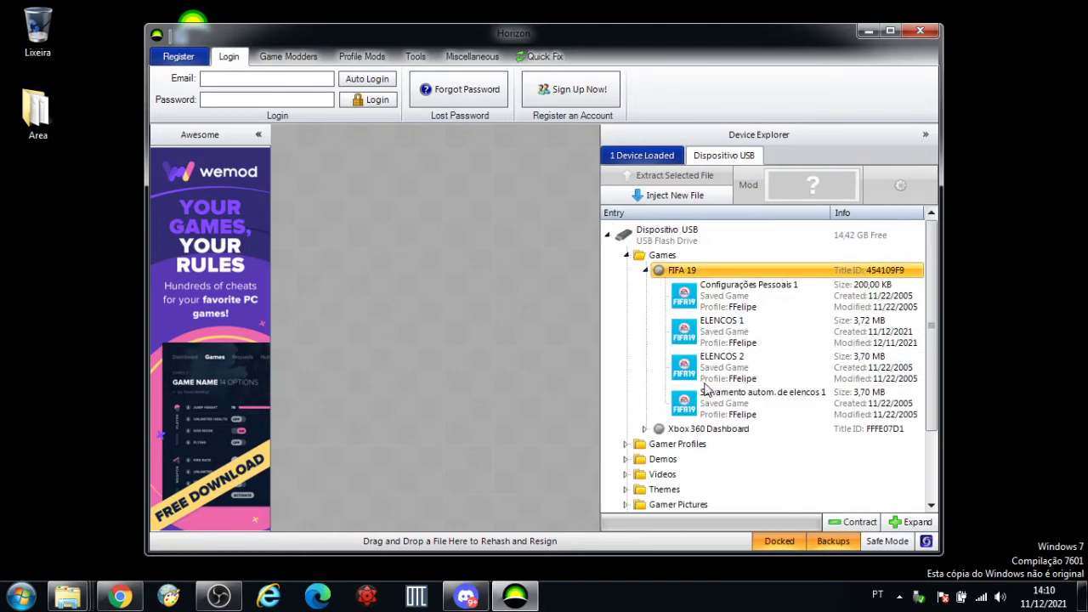
right_click(712, 332)
click(748, 377)
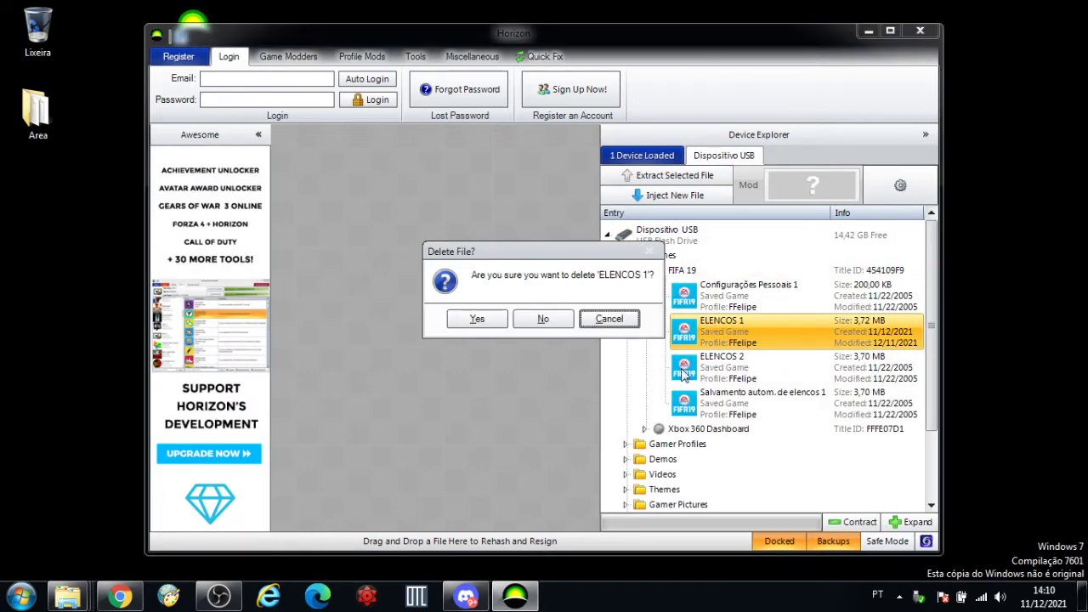
click(476, 320)
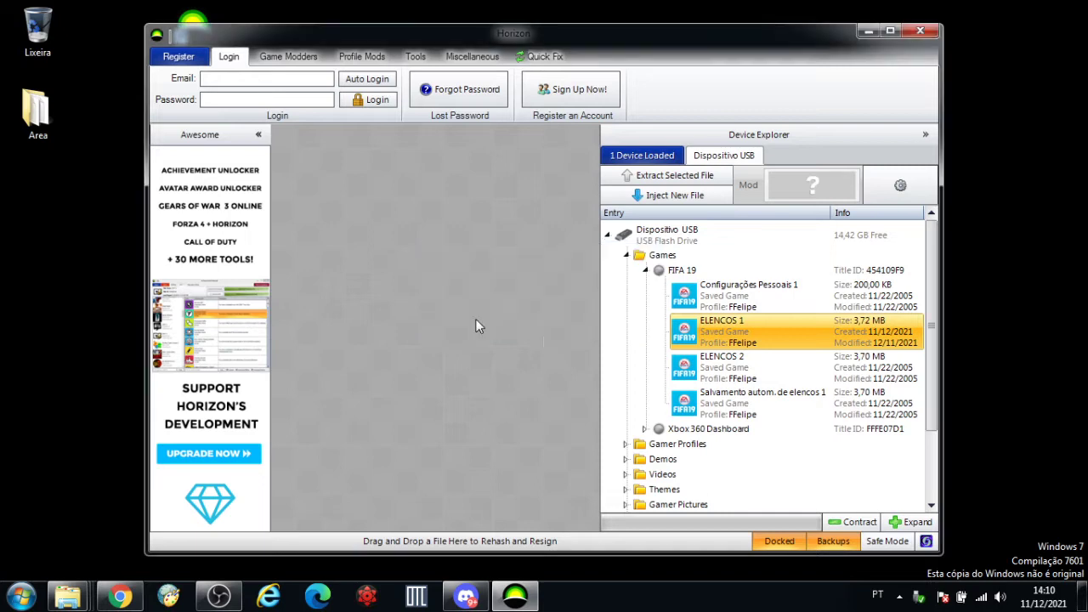
- Open the ELENCOS 2 saved game as a package and place its window near the workspace's upper edge
click(722, 365)
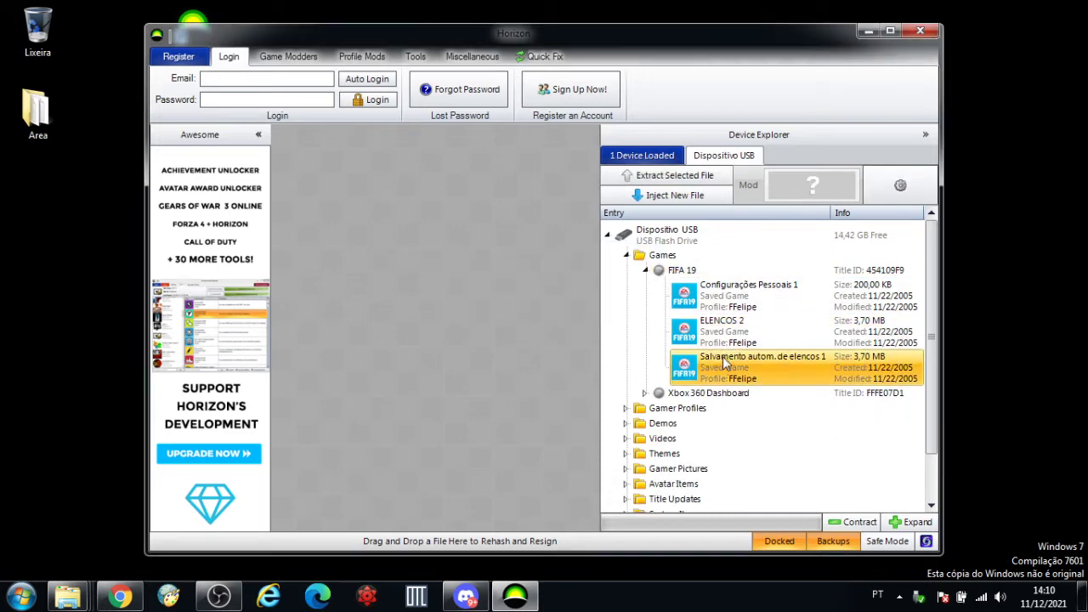
click(727, 336)
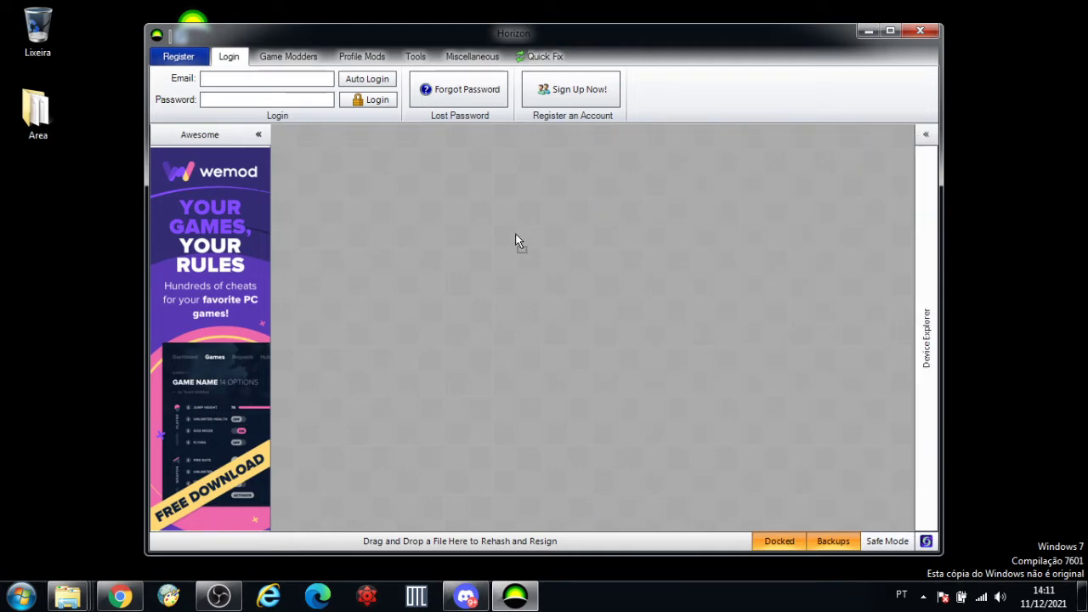
drag(560, 244, 440, 160)
- Close the Vídeos folder window and extract SQUAD UPDATE FIFA19 XBOX360 04-11-21.zip directly into the FIFA folder
mouse_move(82, 599)
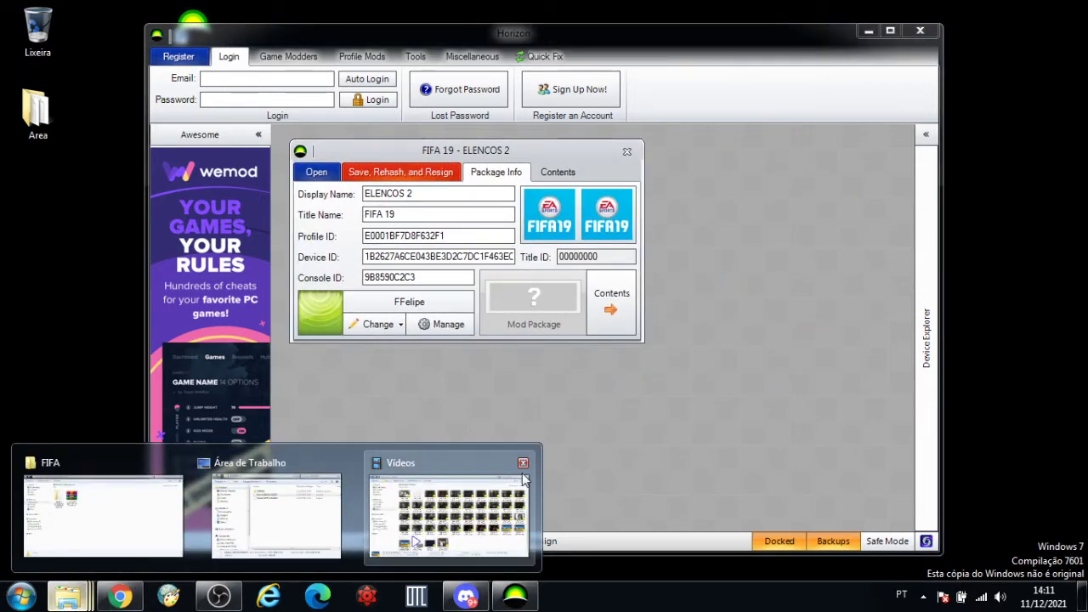
click(524, 462)
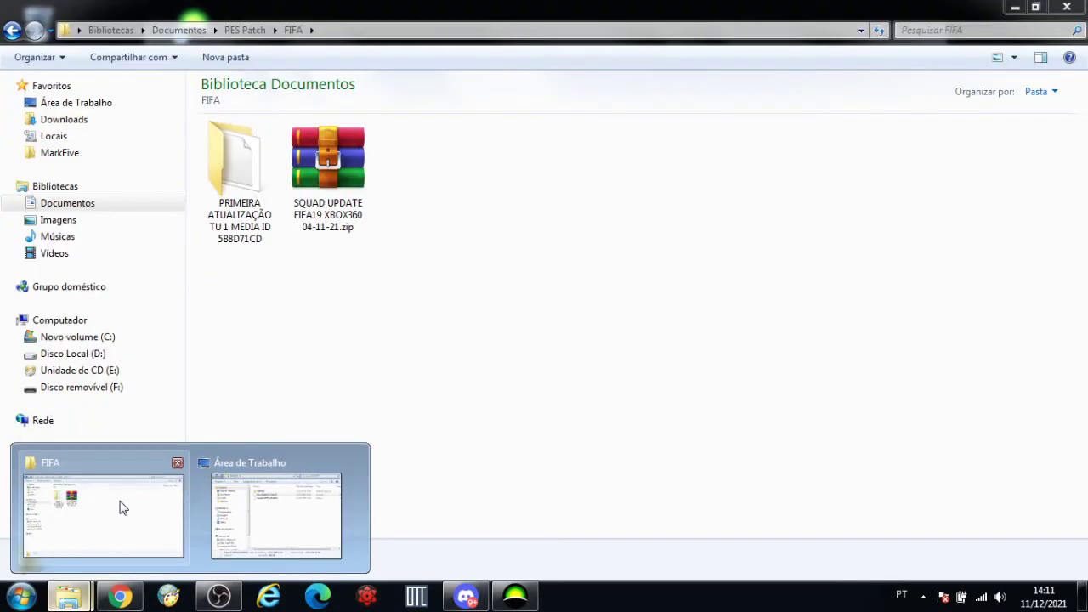
click(120, 507)
click(360, 197)
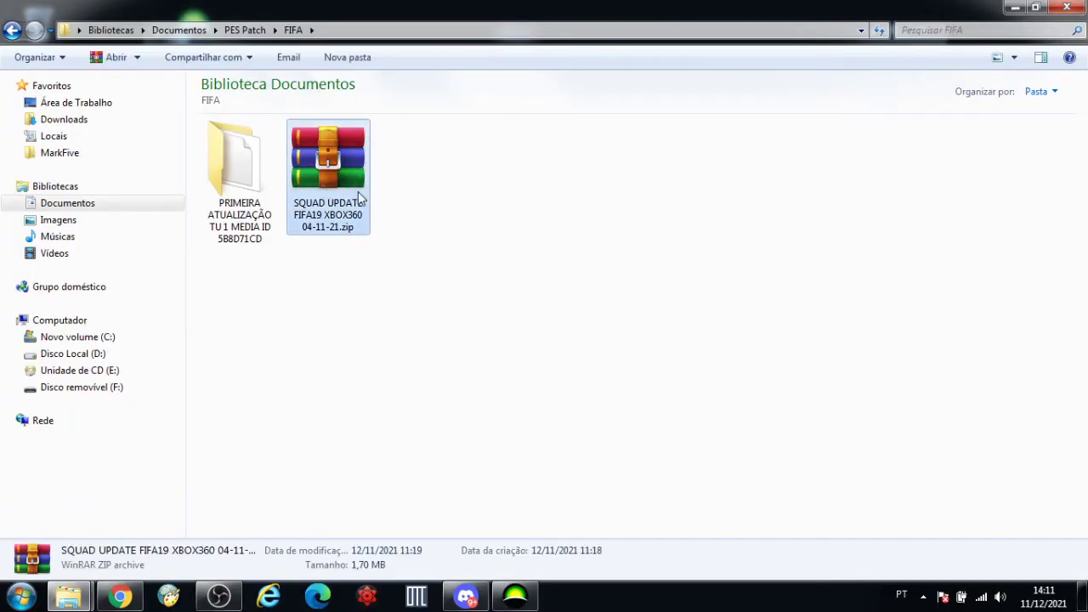
right_click(344, 177)
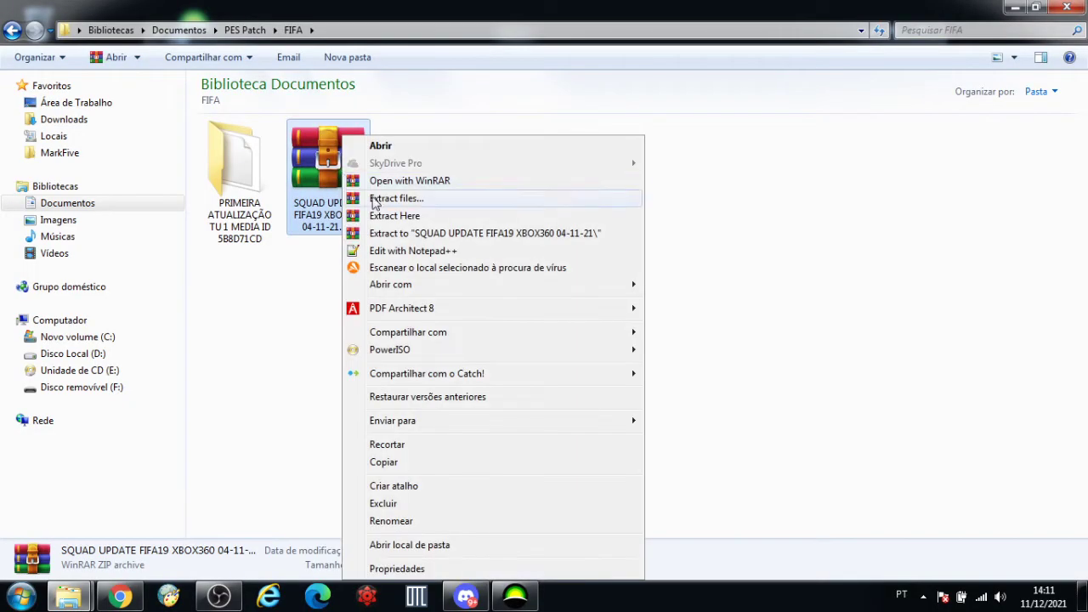
click(394, 216)
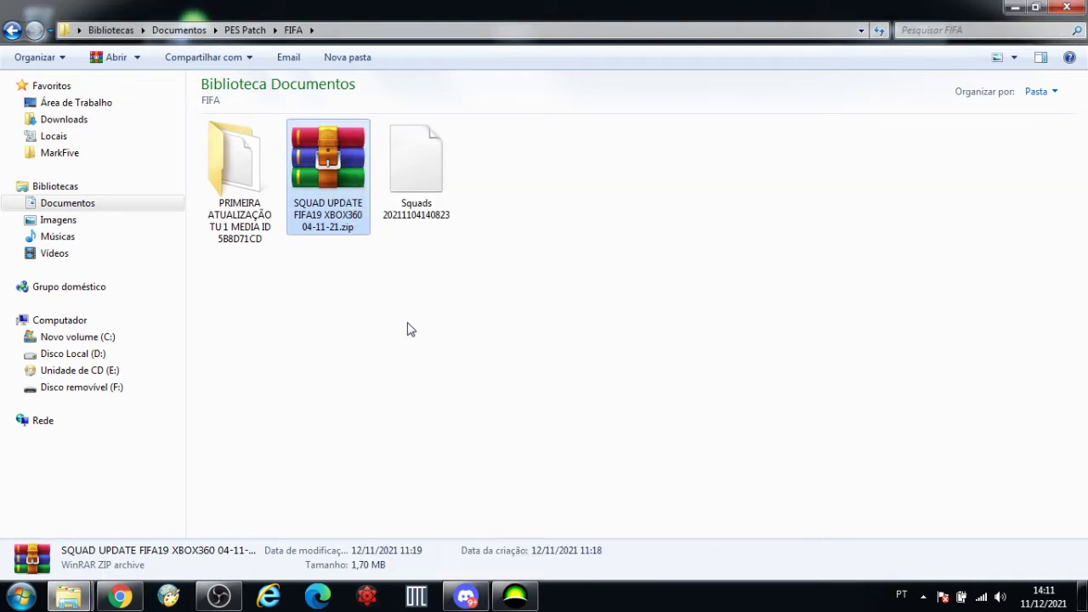
click(436, 212)
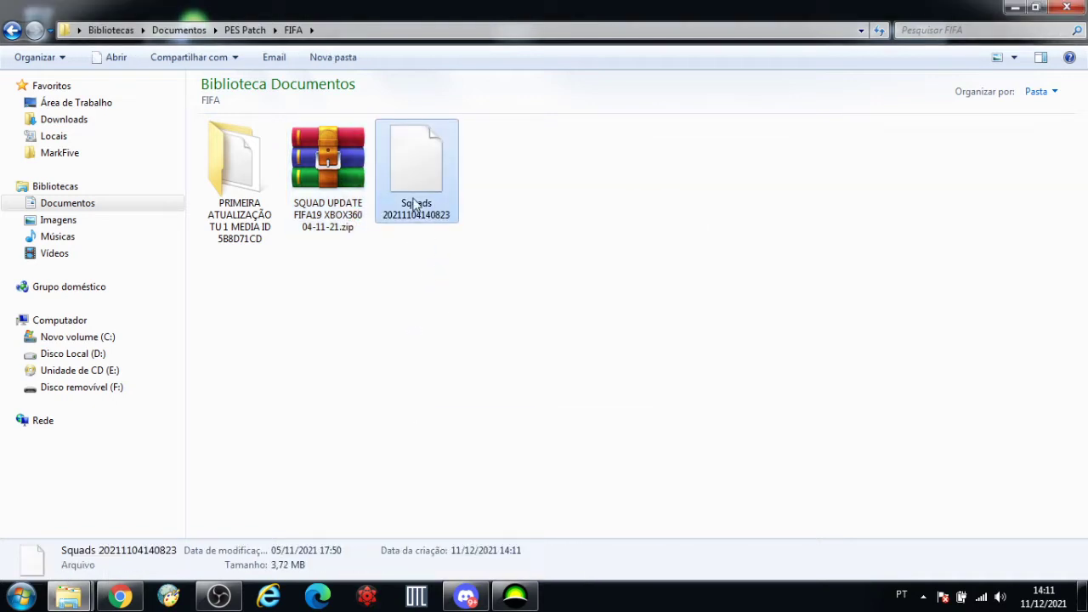
drag(417, 204, 507, 398)
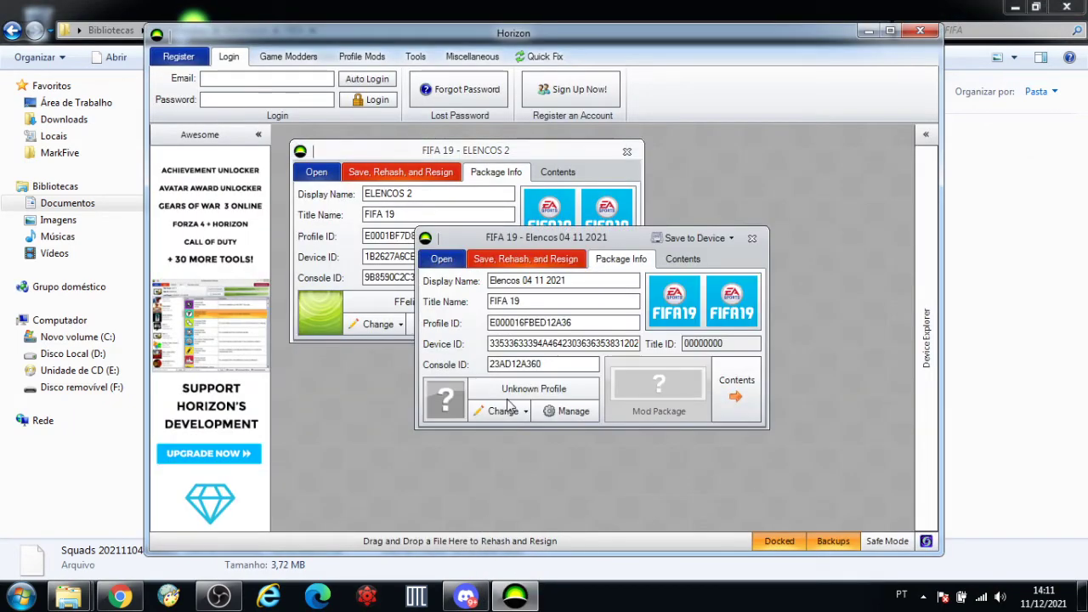
drag(568, 244, 447, 344)
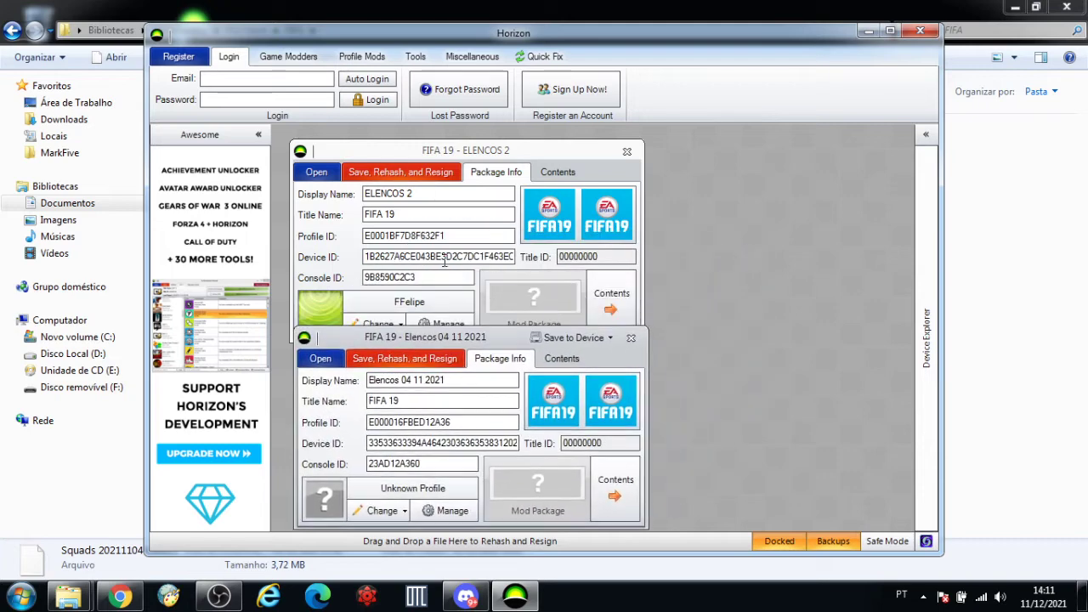
drag(434, 151, 443, 134)
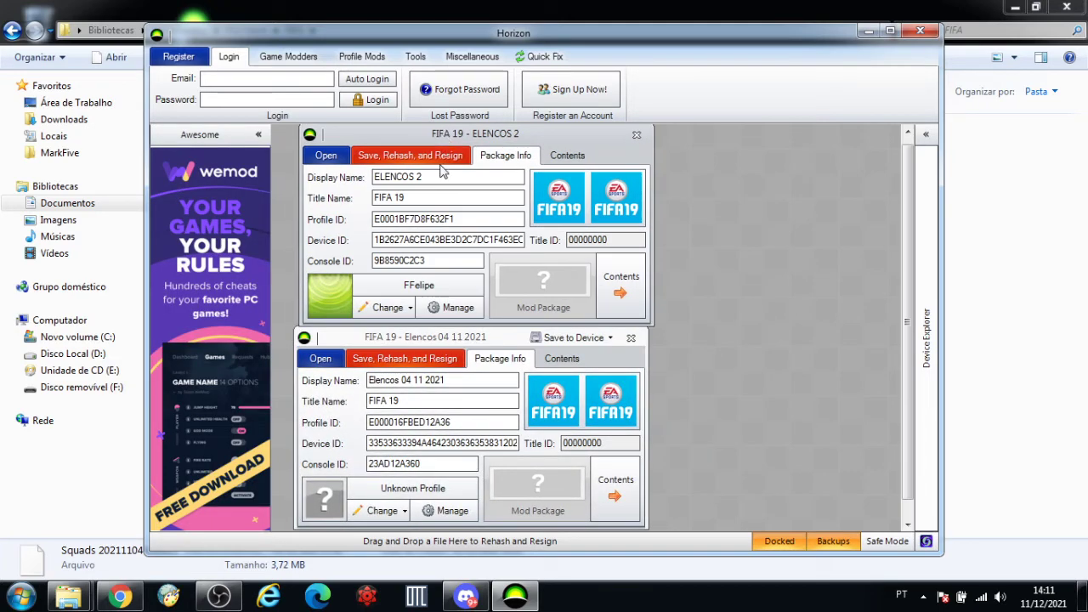
- Replace the display name of the Elencos 04 11 2021 package with ELENCOS 2, copied from the other package
drag(444, 176, 364, 177)
key(ctrl+c)
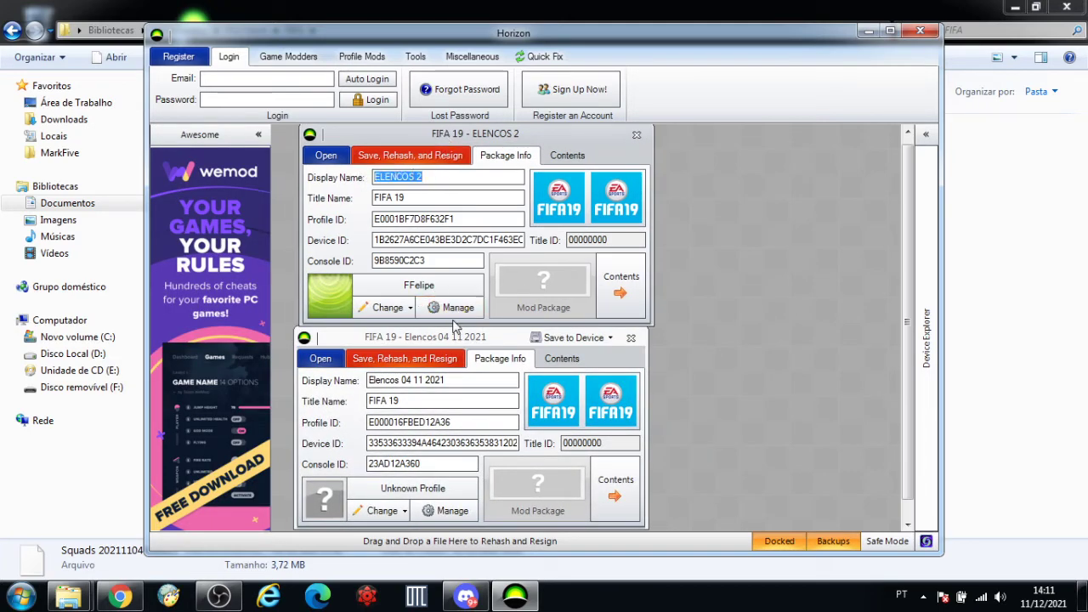
drag(415, 380, 445, 380)
key(ctrl+a)
key(ctrl+v)
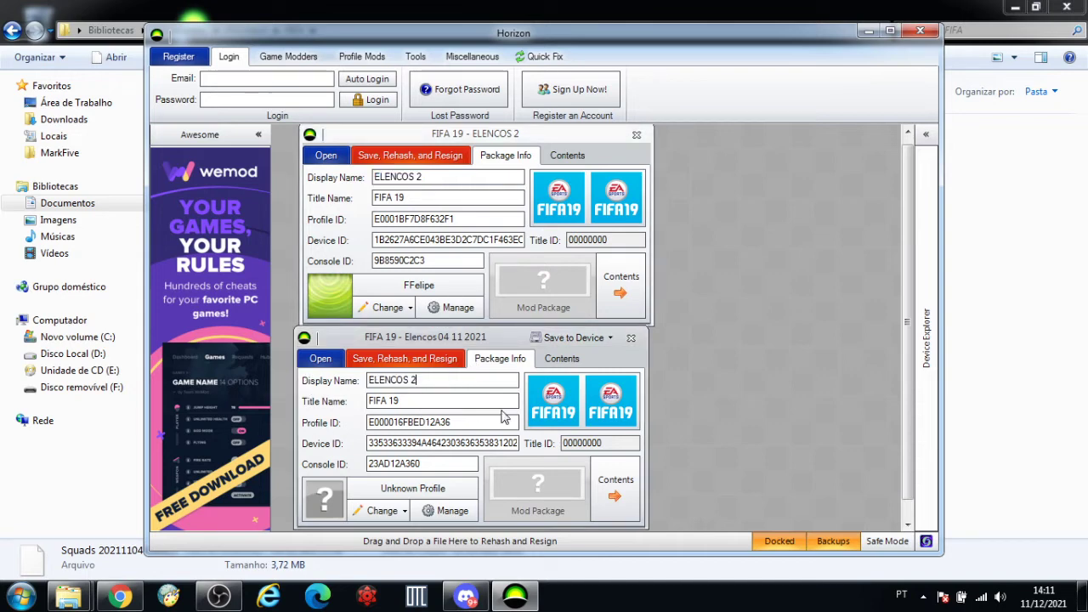
- Replace the Profile ID and Device ID of the Elencos 04 11 2021 package with those copied from the ELENCOS 2 package
drag(477, 219, 297, 225)
key(ctrl+c)
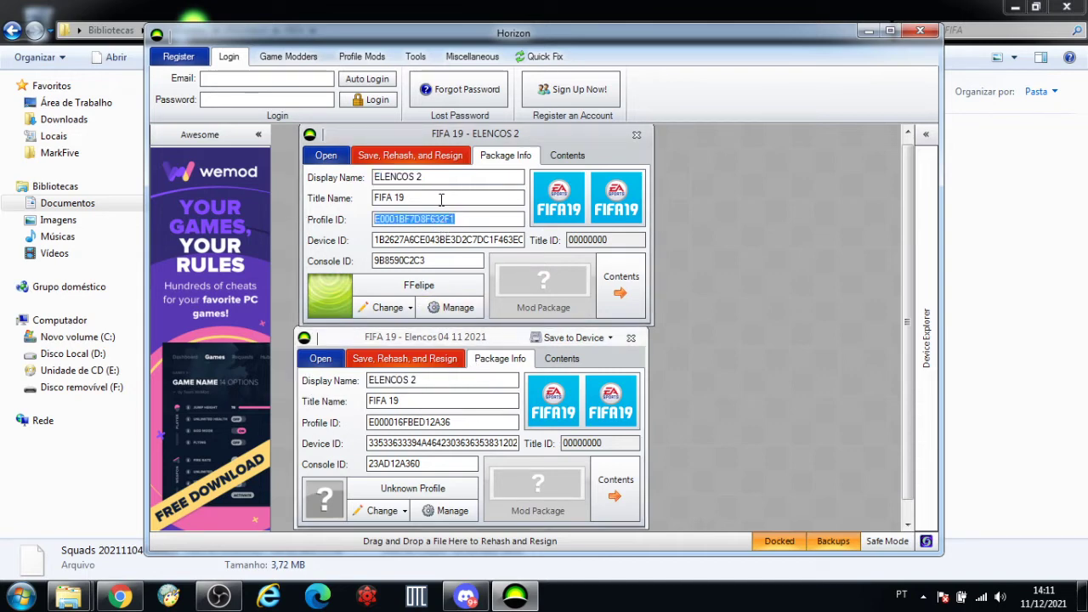
double_click(461, 421)
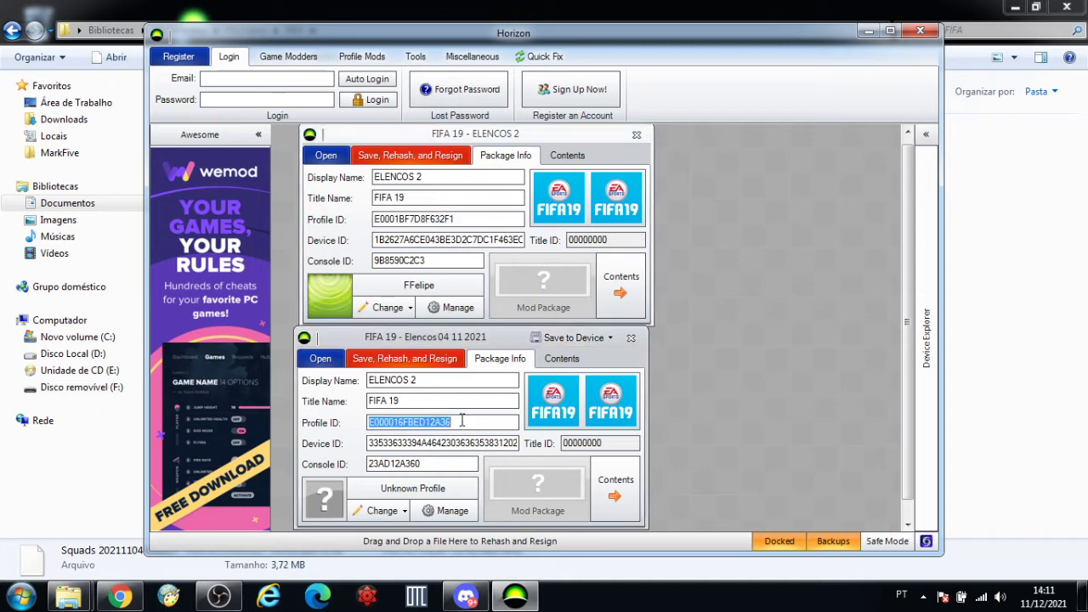
key(ctrl+v)
double_click(450, 241)
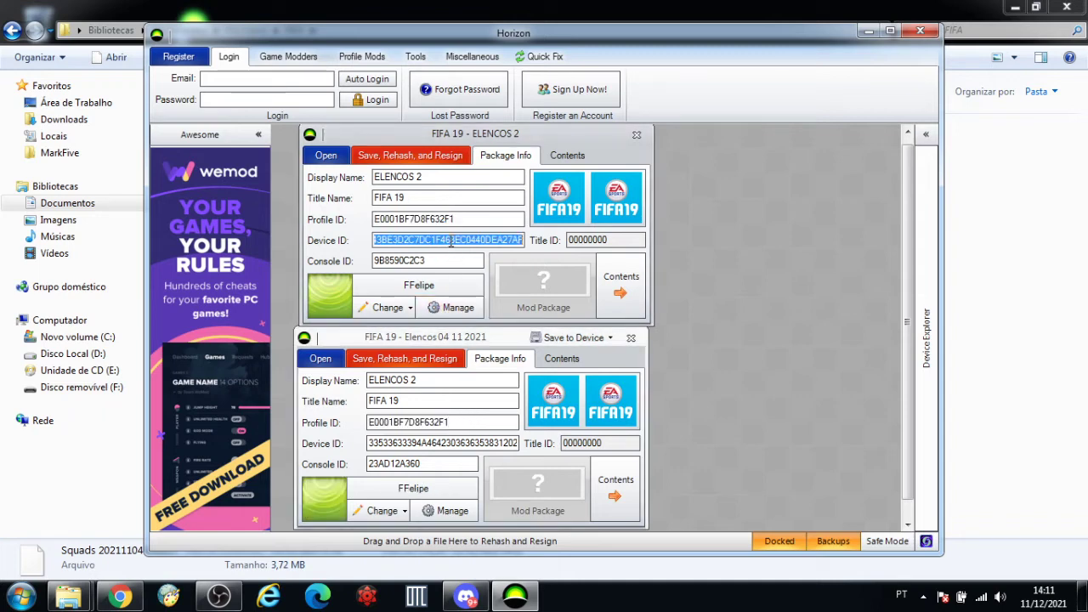
key(ctrl+c)
double_click(421, 443)
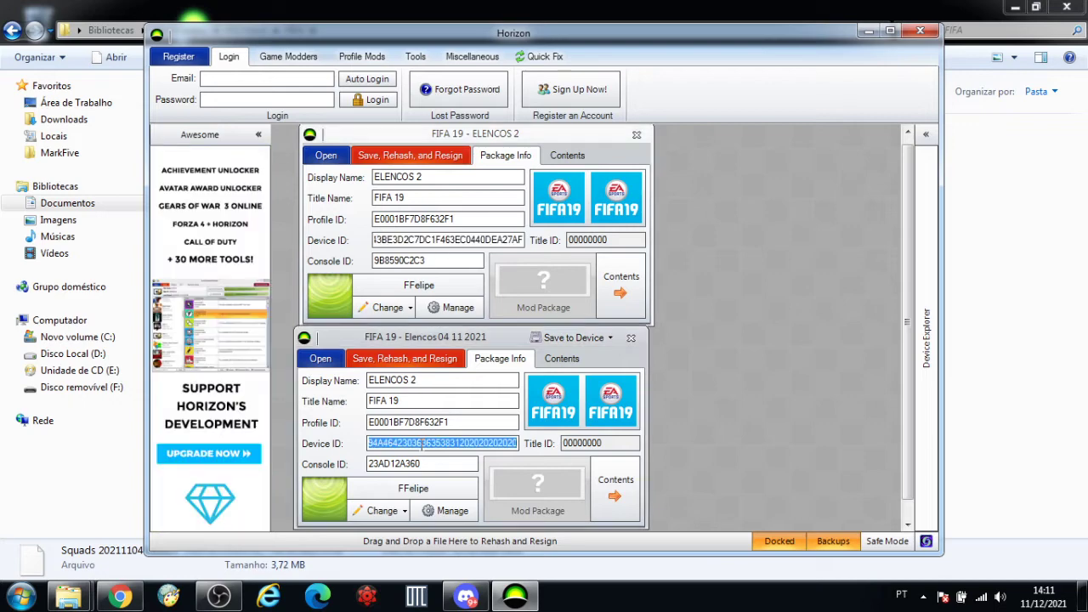
key(ctrl+v)
- Replace the Console ID of the Elencos 04 11 2021 package with the one copied from the ELENCOS 2 package
double_click(434, 261)
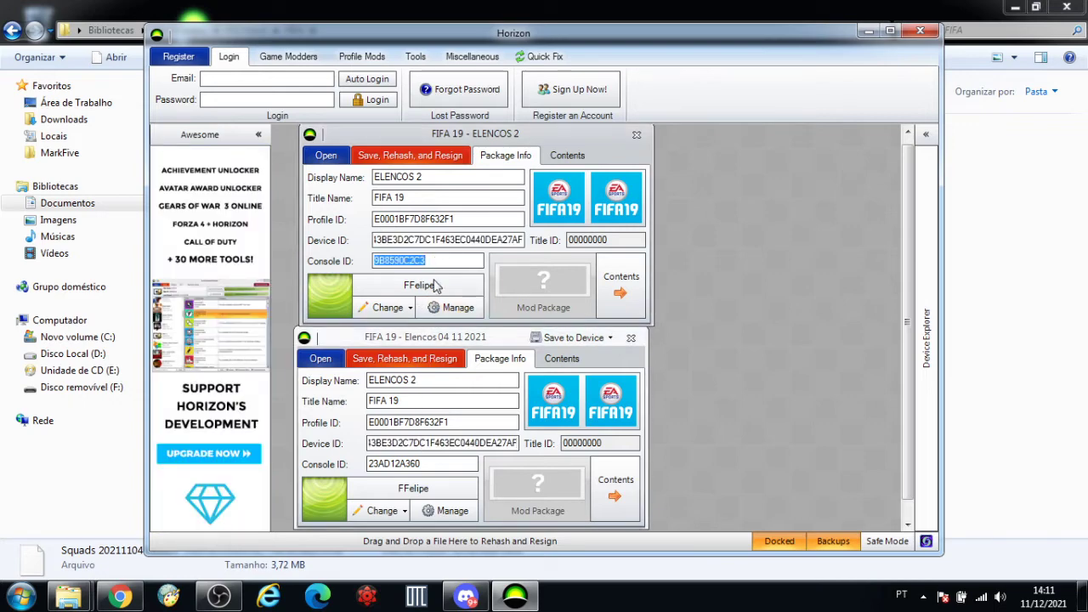
key(ctrl+c)
double_click(429, 464)
key(ctrl+v)
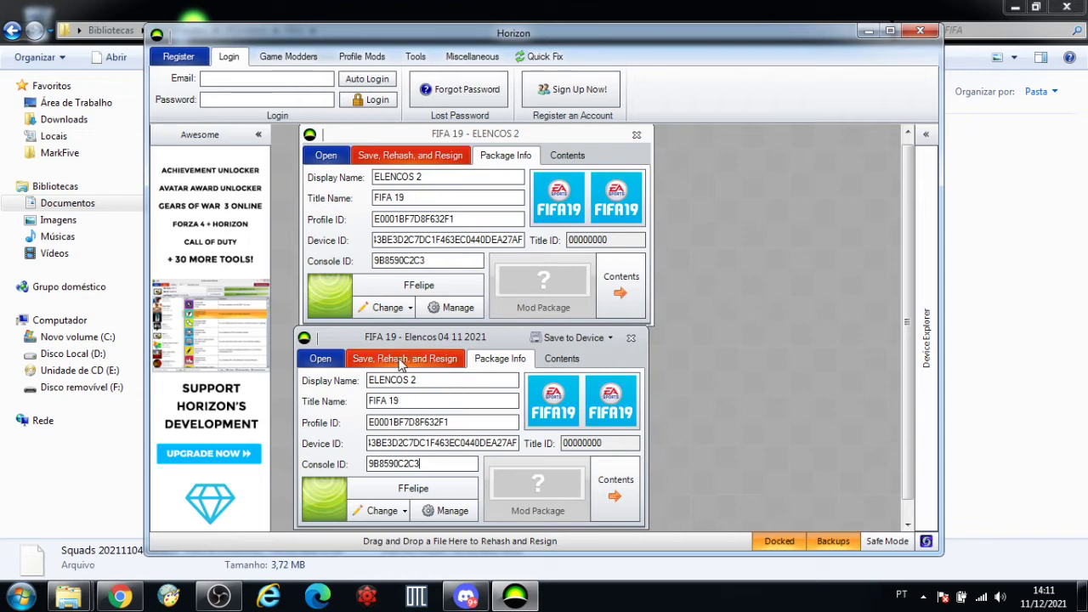
- Save, rehash and resign the Elencos 04 11 2021 package, and close both package windows
click(441, 364)
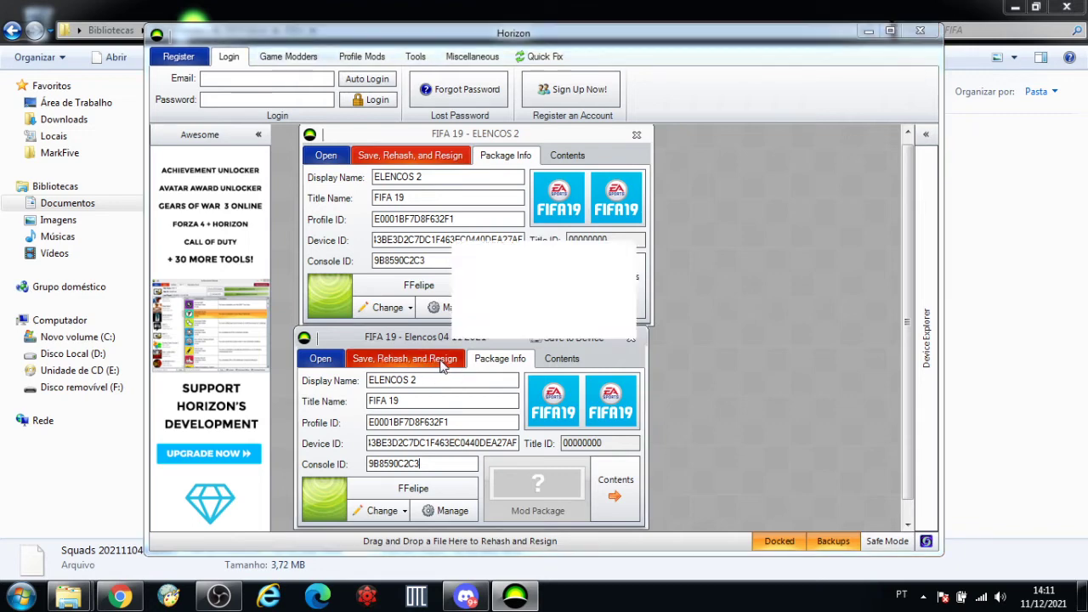
click(522, 321)
click(438, 363)
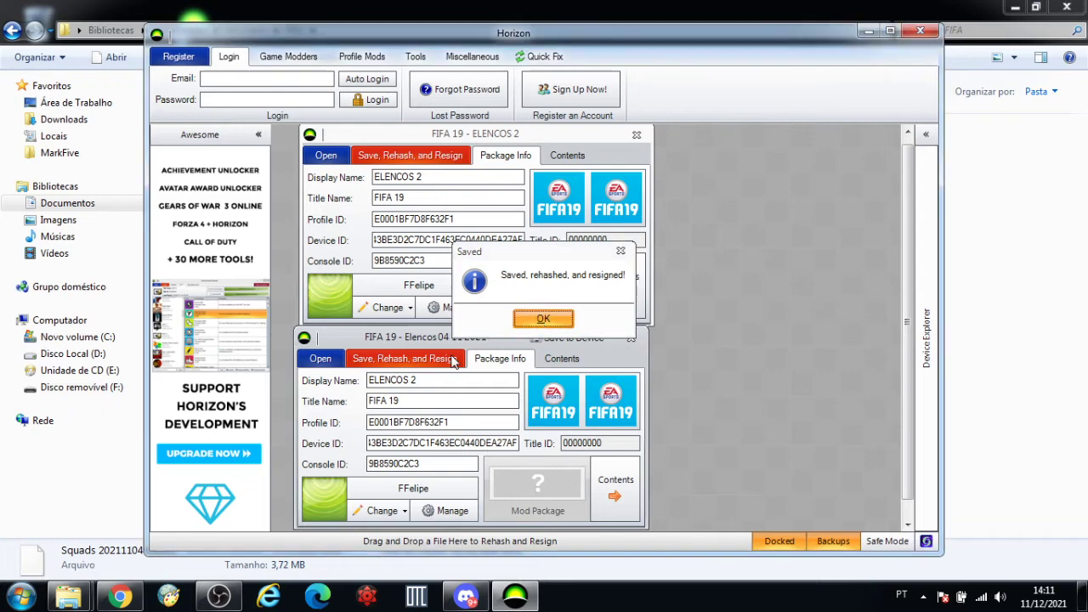
click(542, 319)
click(438, 364)
click(542, 319)
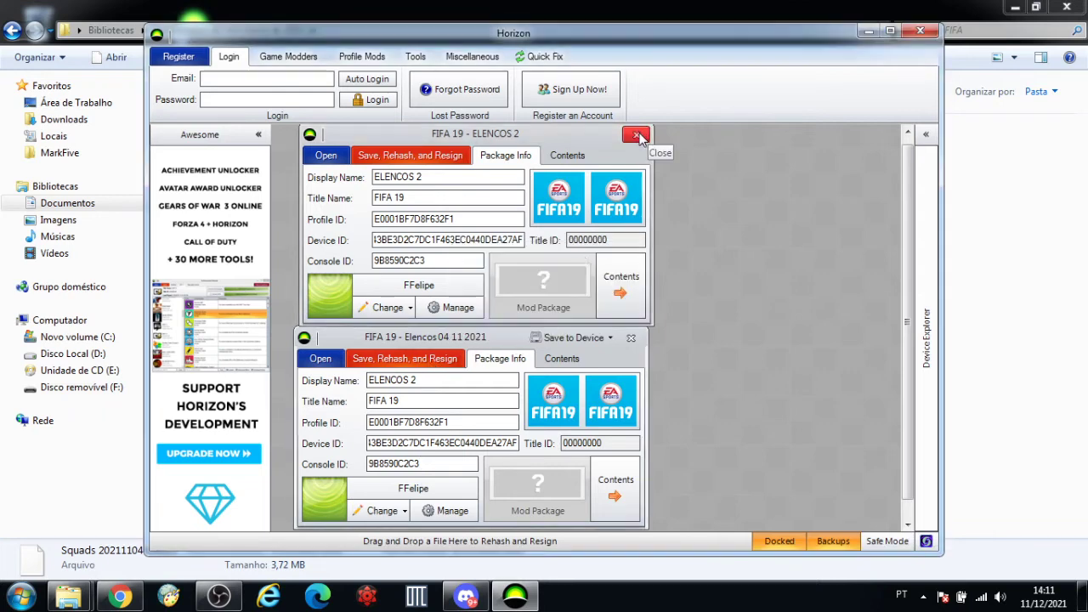
click(636, 135)
click(631, 337)
- Extract the Salvamento autom. de elencos 1 save from the USB device to the desktop as a backup
click(926, 336)
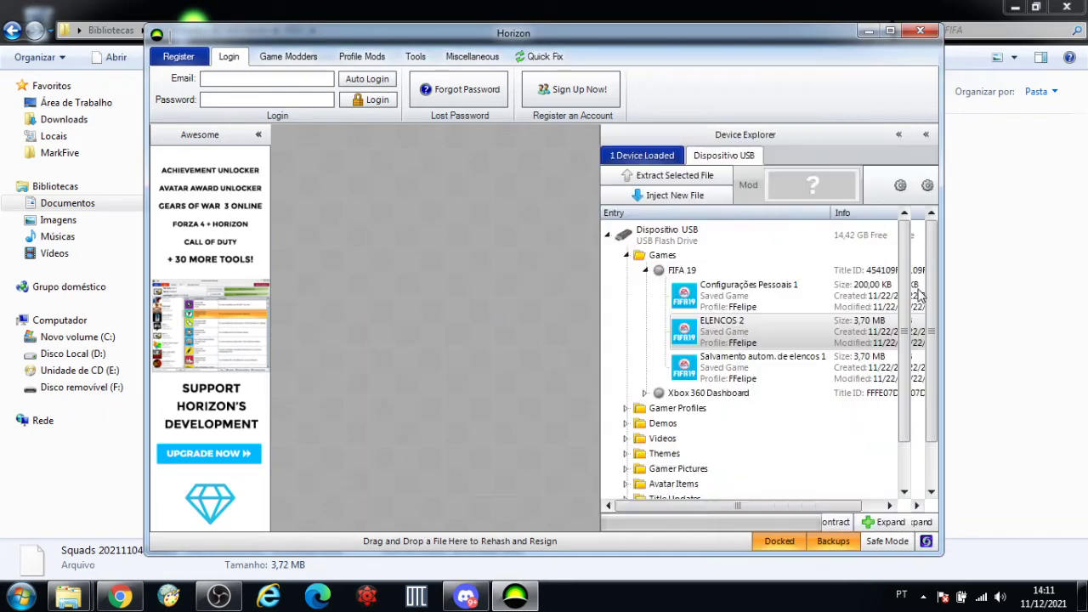
click(736, 371)
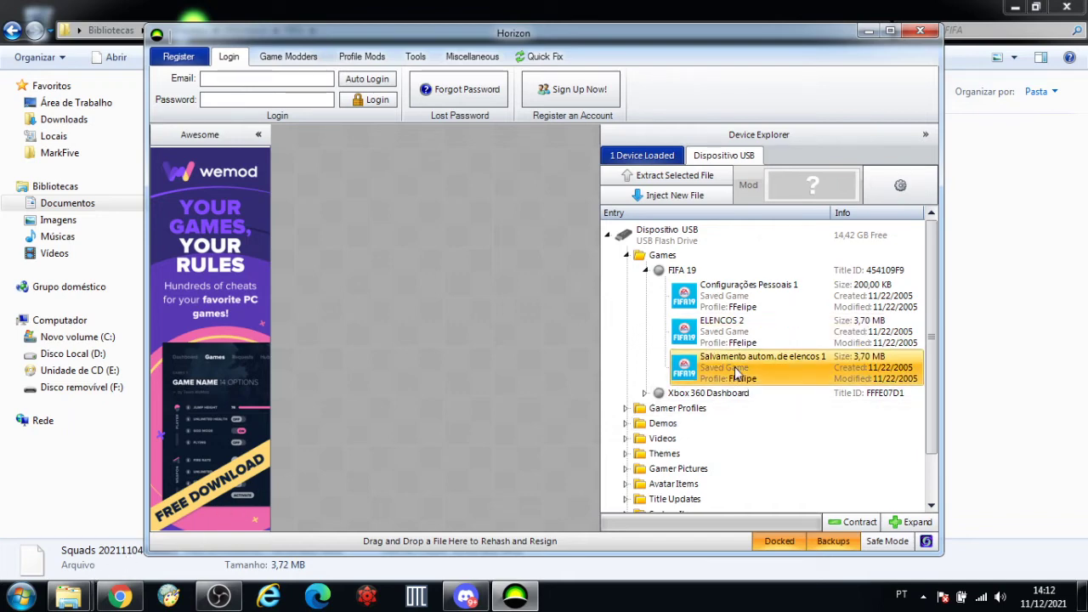
drag(736, 371, 712, 437)
key(super+d)
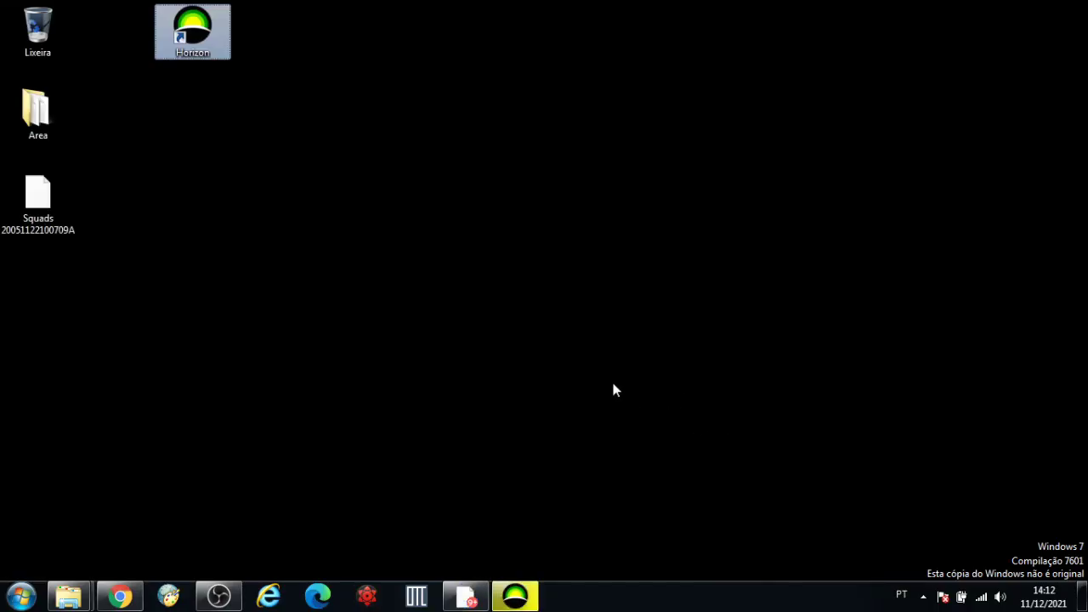
click(515, 594)
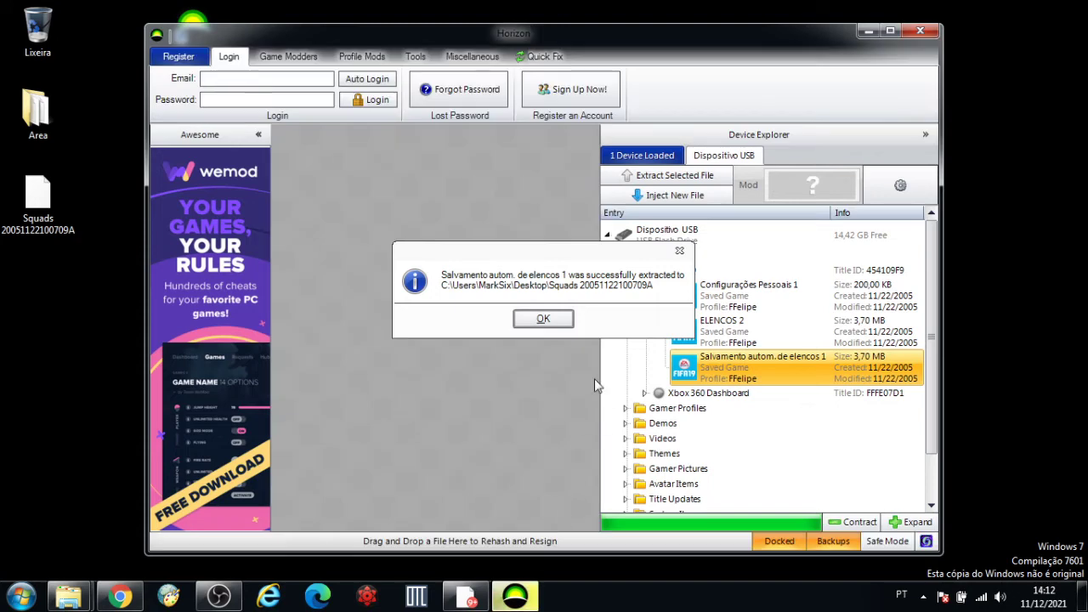
click(523, 318)
- Extract the ELENCOS 2 save from the USB device to the desktop as a backup
drag(721, 327, 536, 396)
key(super+d)
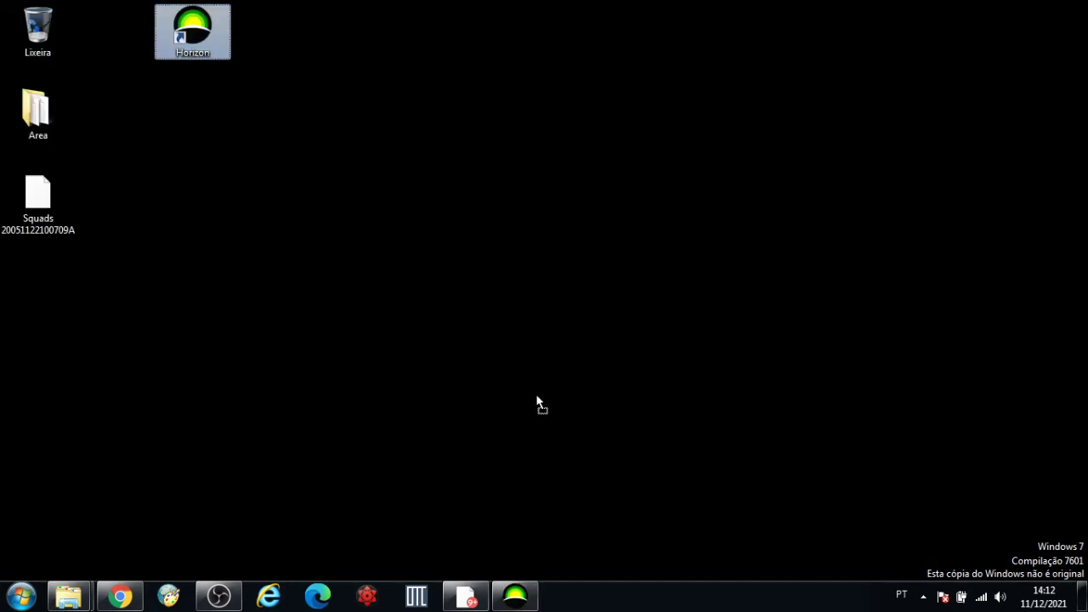
click(508, 588)
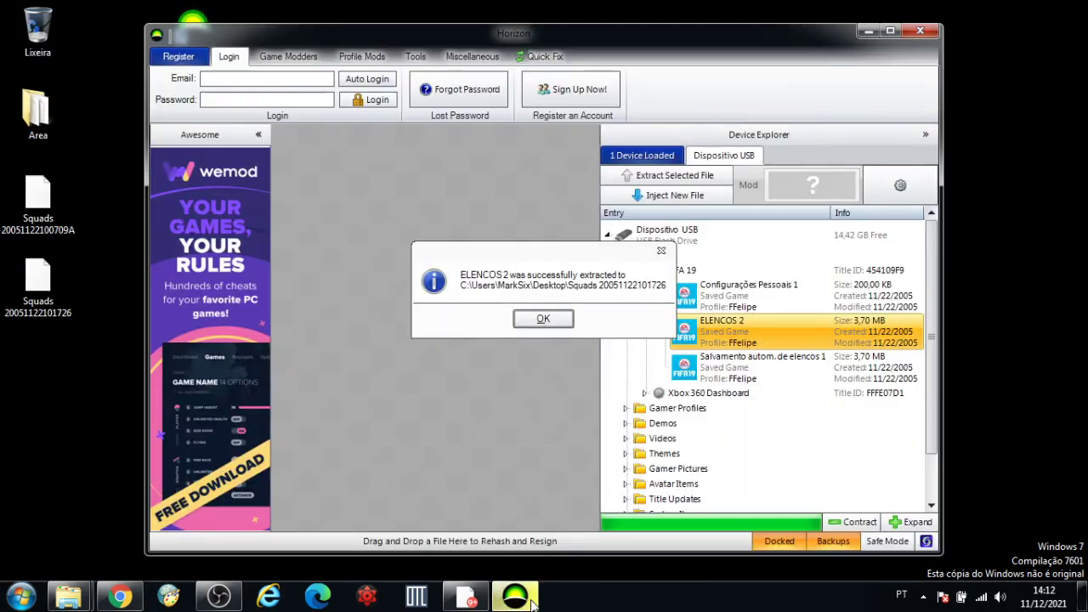
click(553, 319)
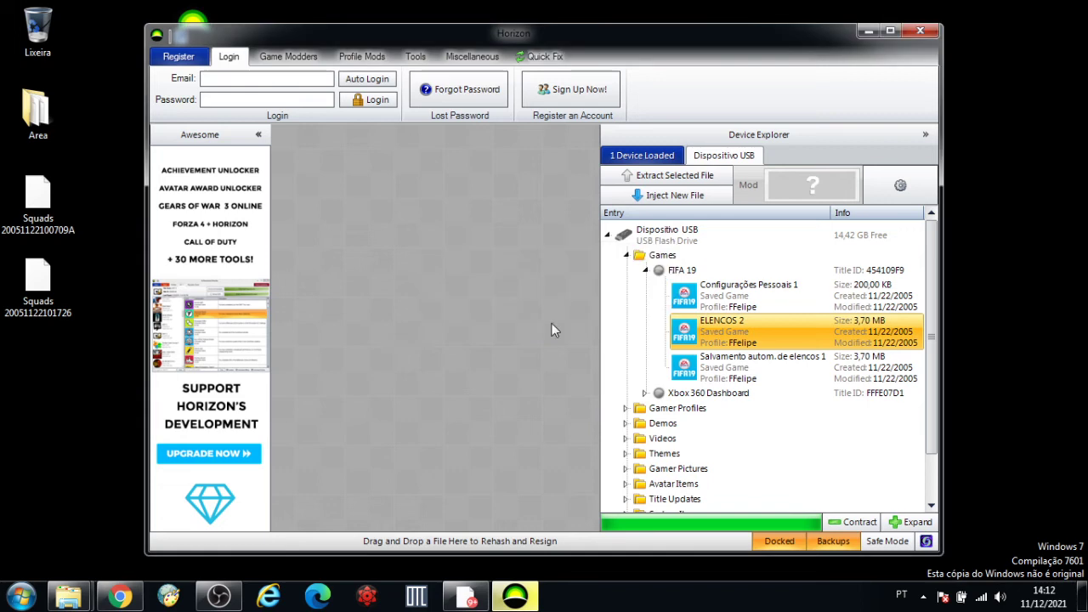
- Delete the ELENCOS 2 and Salvamento autom. de elencos 1 saves from the FIFA 19 entry on the USB device
right_click(727, 343)
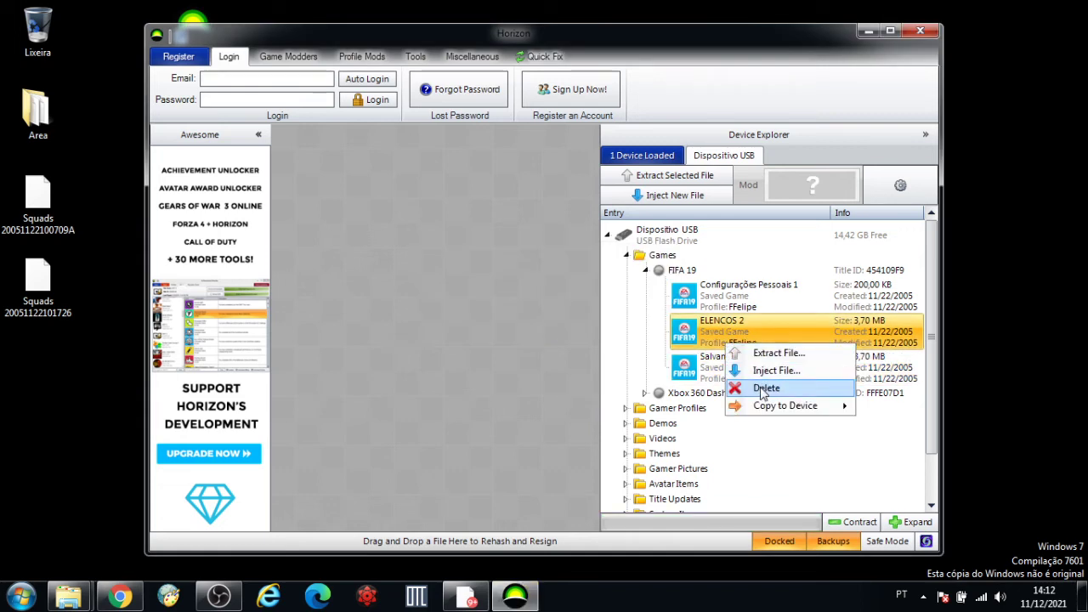
click(765, 387)
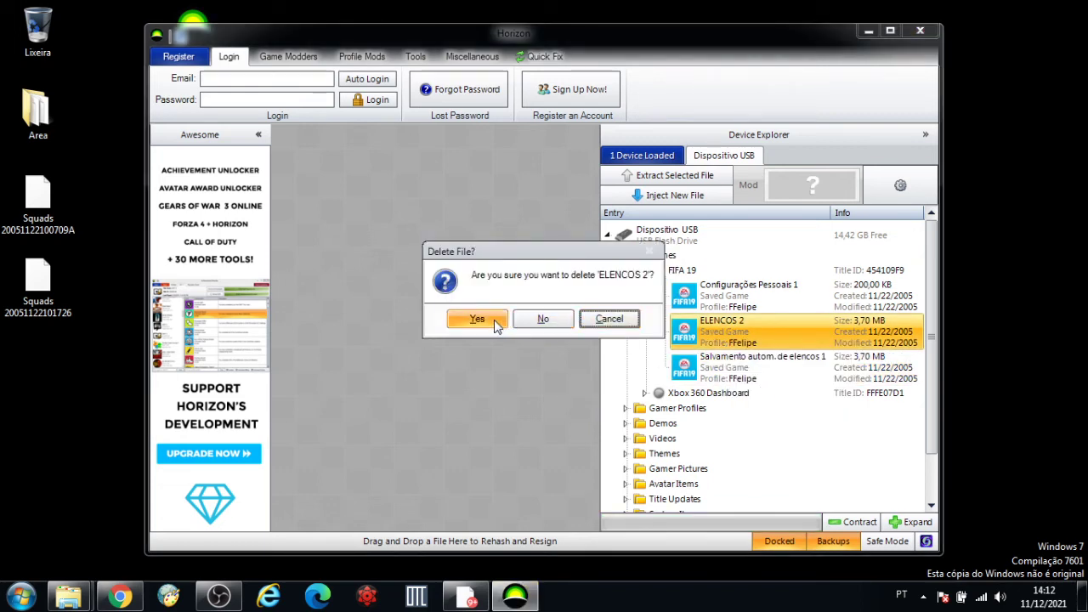
click(494, 320)
right_click(708, 333)
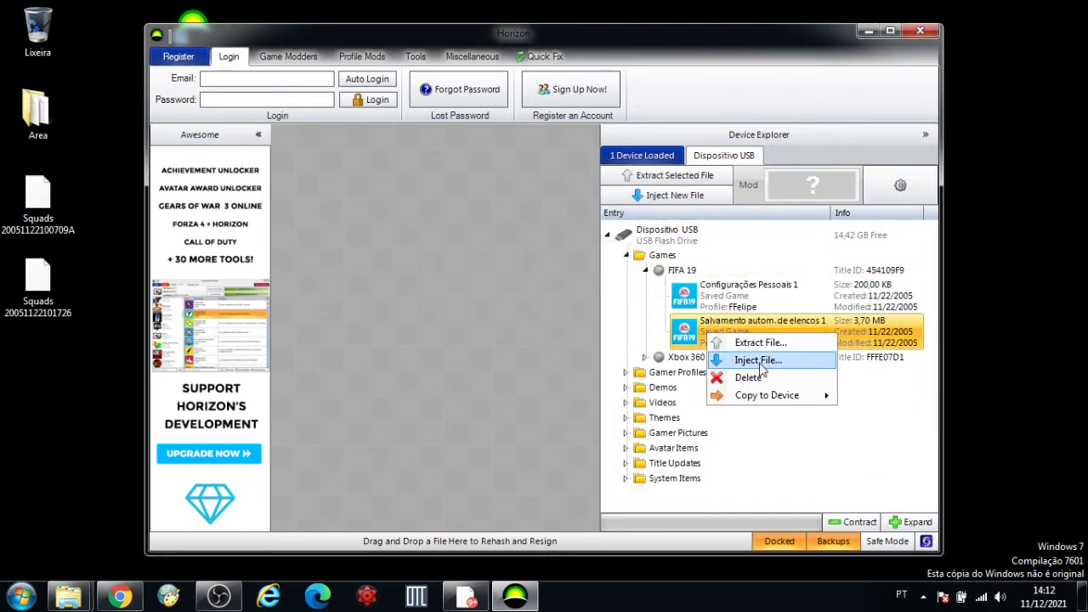
click(749, 377)
click(487, 320)
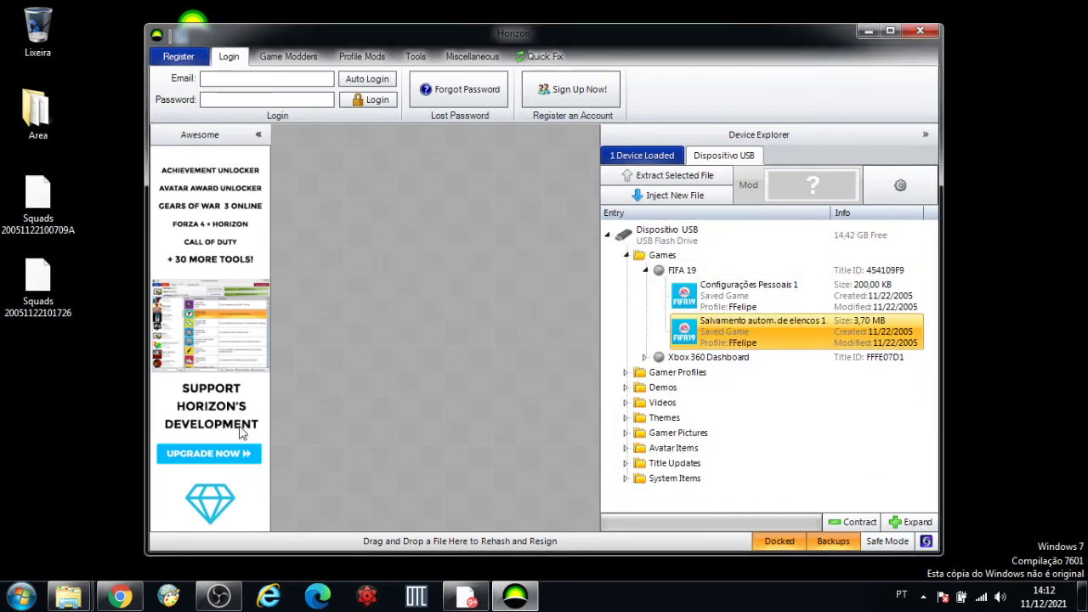
mouse_move(70, 601)
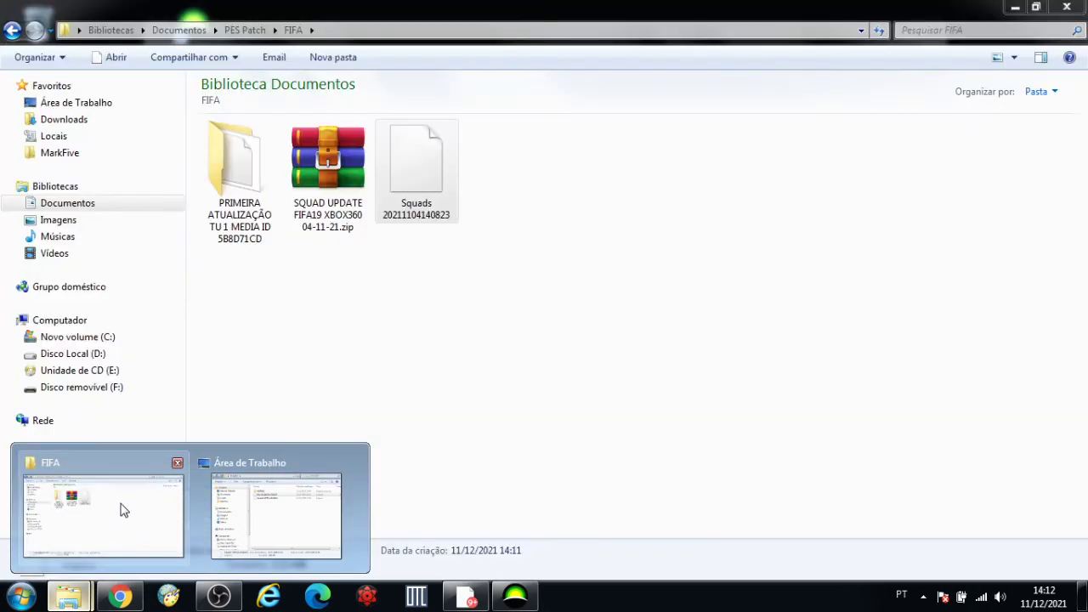
click(123, 510)
drag(428, 182, 722, 469)
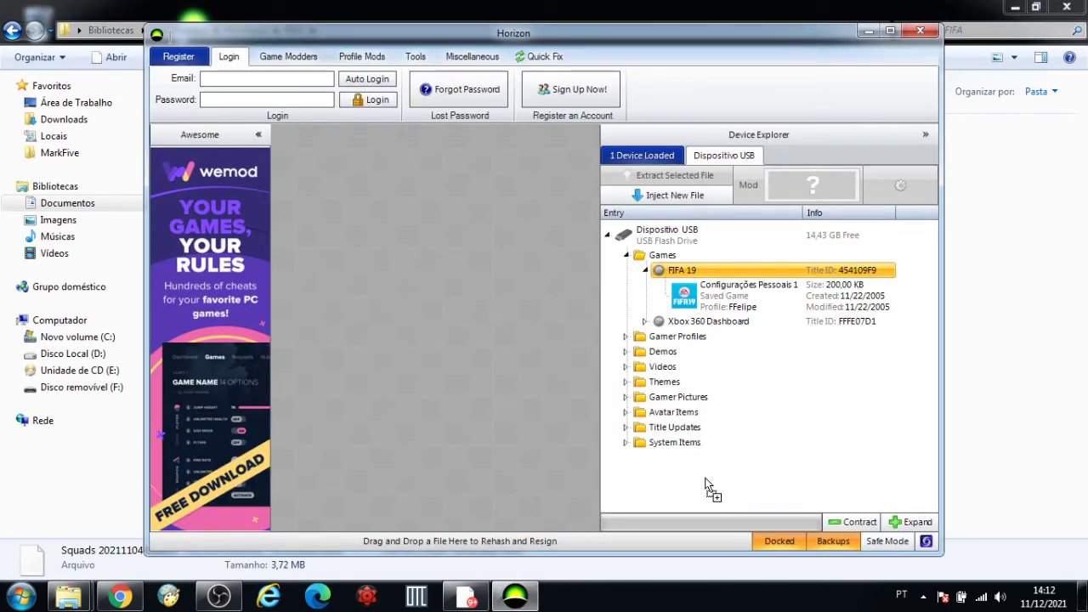
drag(705, 483, 706, 483)
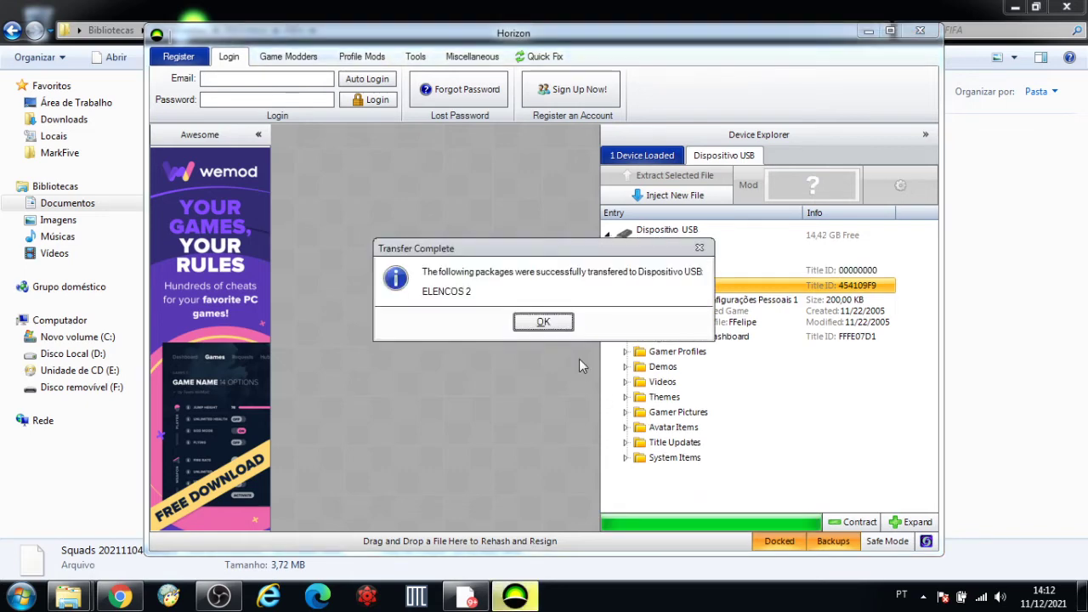
click(543, 322)
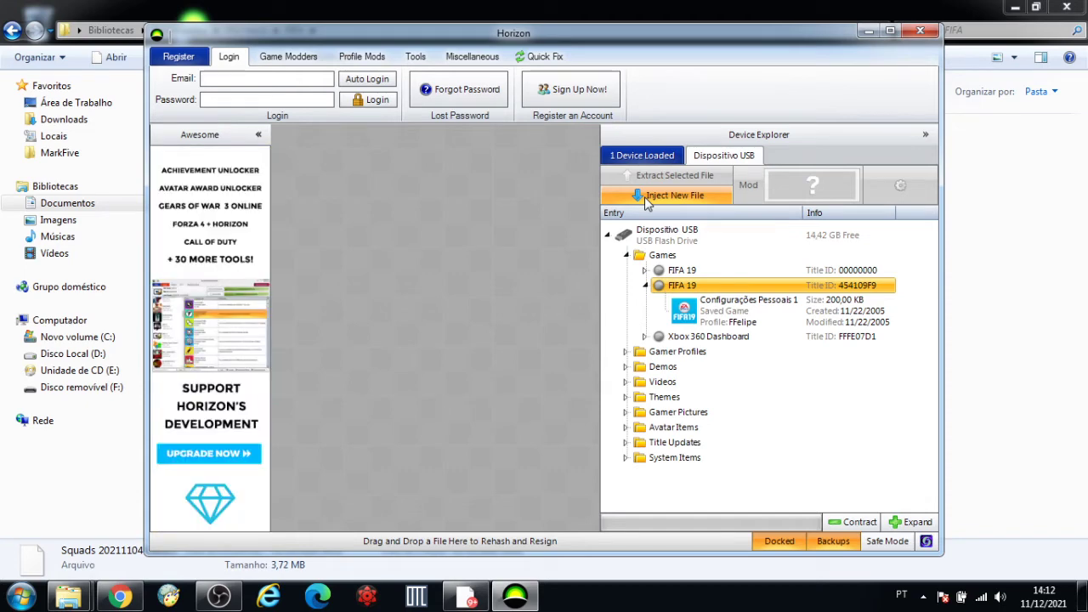
- Expand the FIFA 19 entry with title ID 00000000 and compare its ELENCOS 2 save with Configurações Pessoais 1 in the other FIFA 19 entry
click(703, 322)
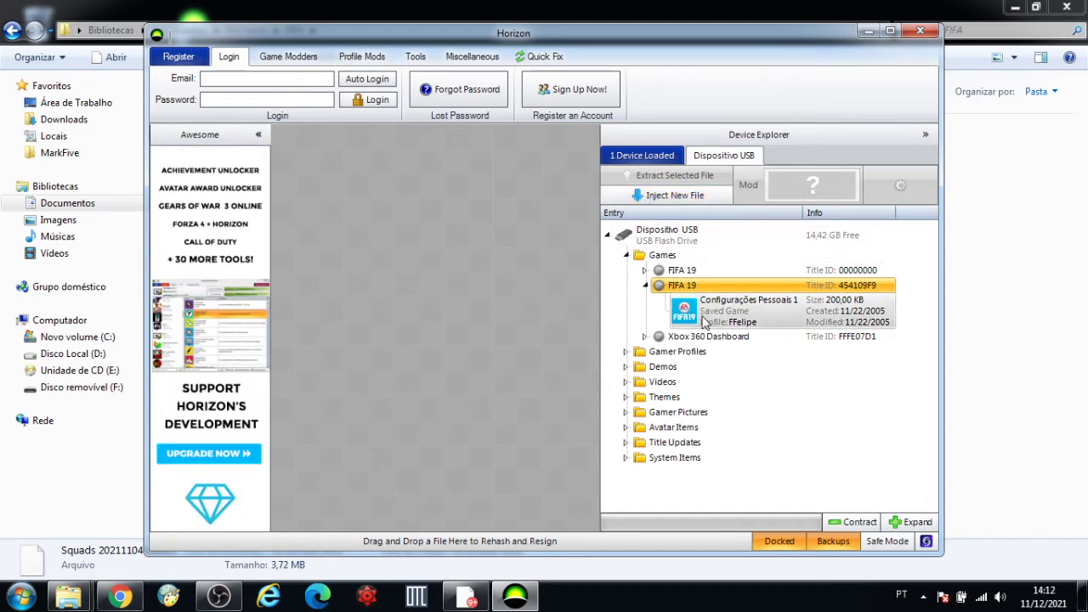
click(645, 270)
click(716, 306)
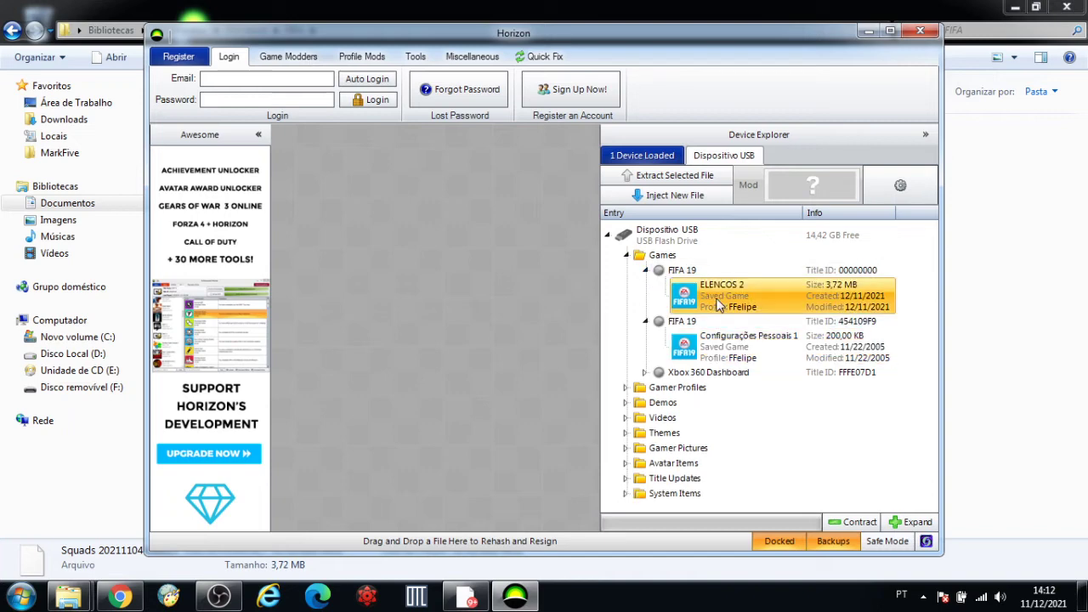
click(718, 353)
click(722, 296)
click(736, 350)
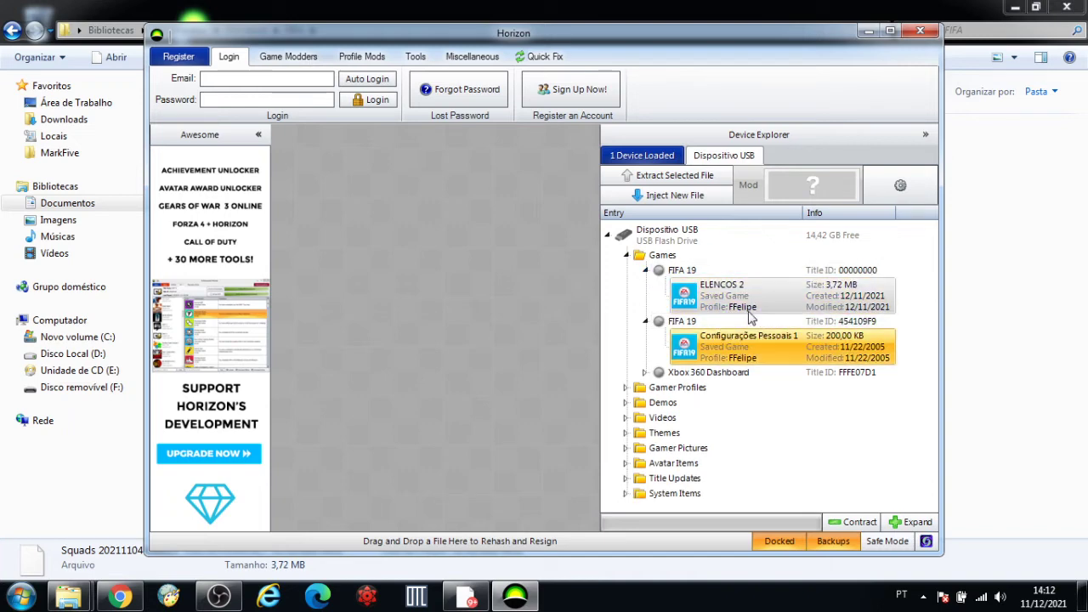
click(750, 311)
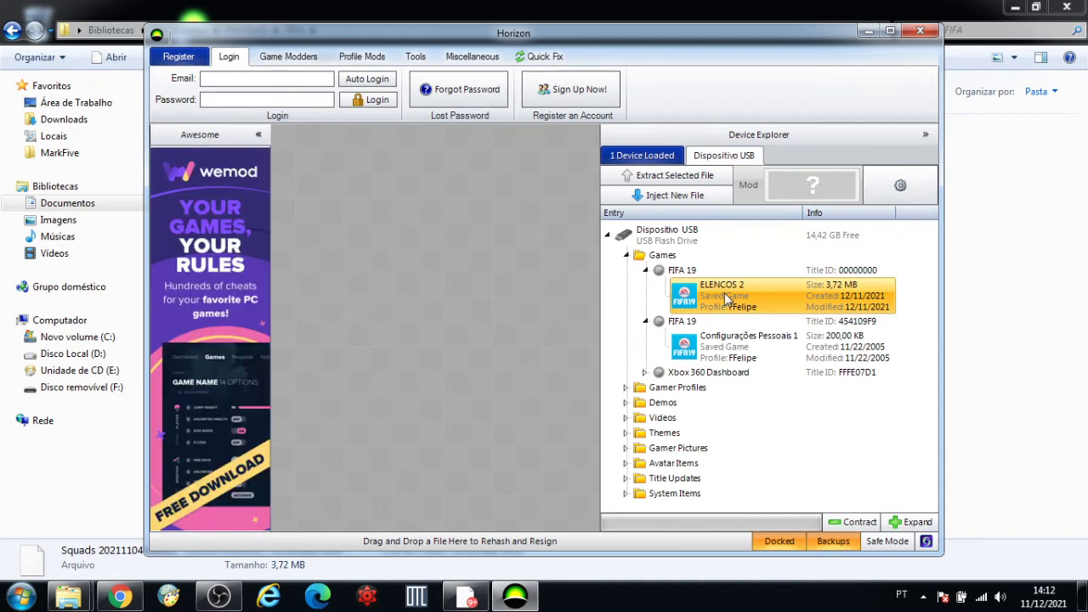
- Switch to the FIFA folder window in Windows Explorer and open Disco removível (F:)
mouse_move(68, 595)
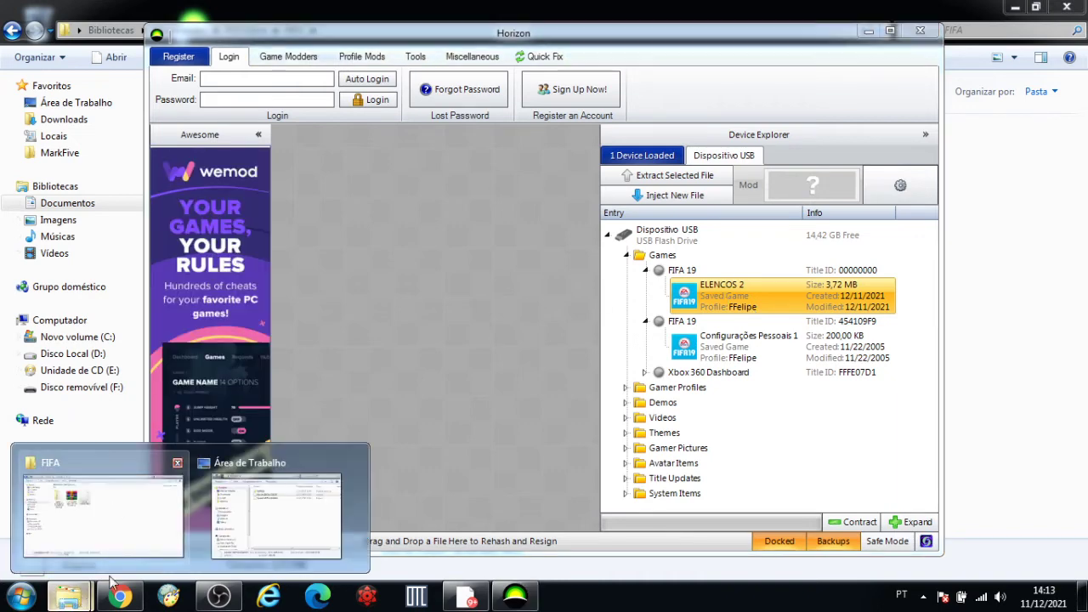
mouse_move(249, 511)
click(146, 502)
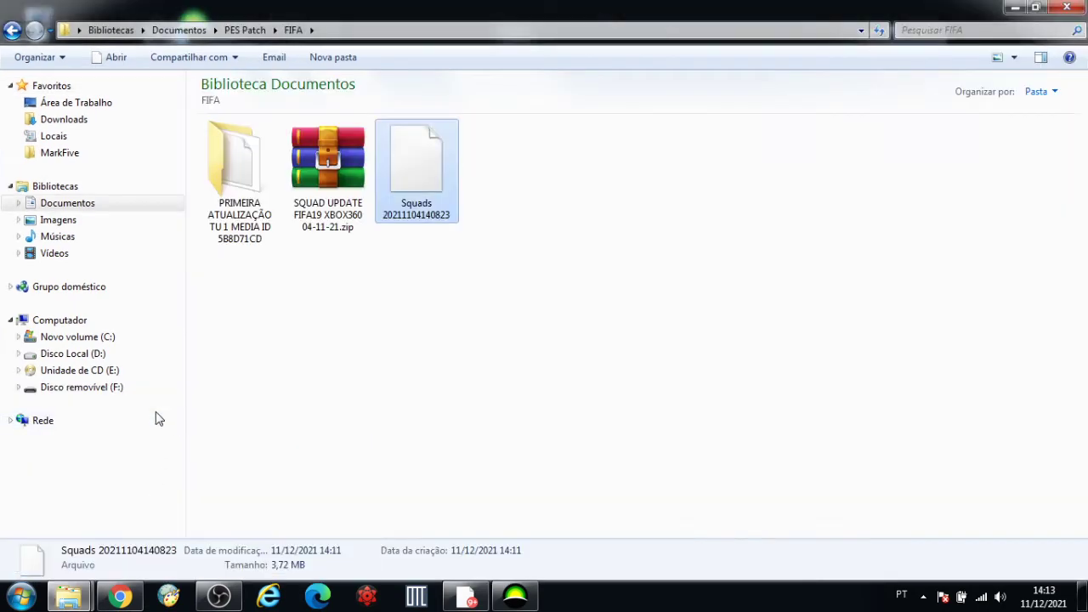
click(116, 389)
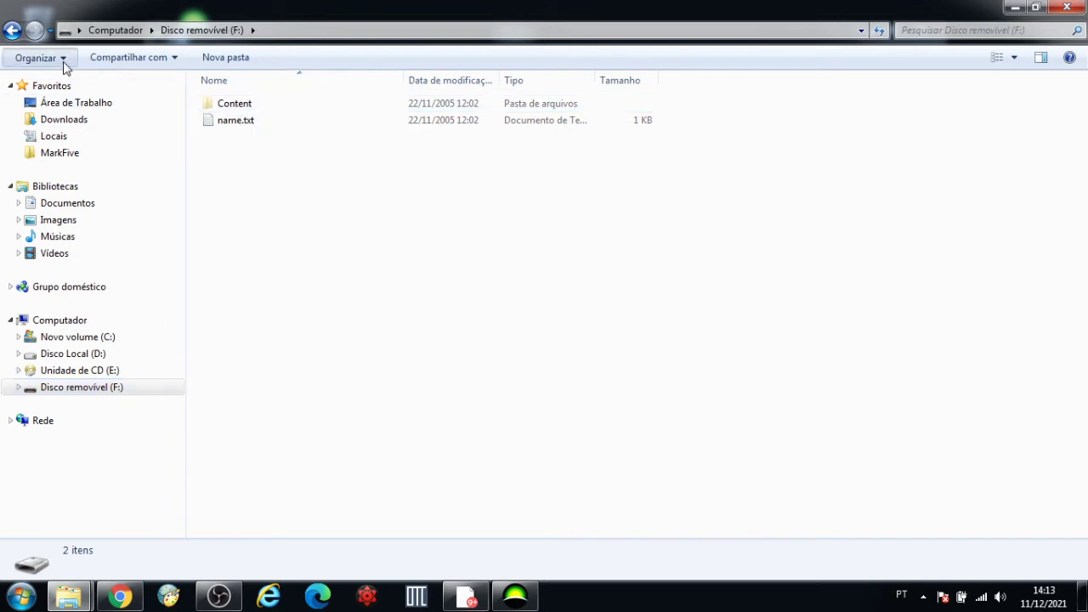
- Check the hidden files and folders setting in the folder view options, and close the dialog without changes
click(34, 58)
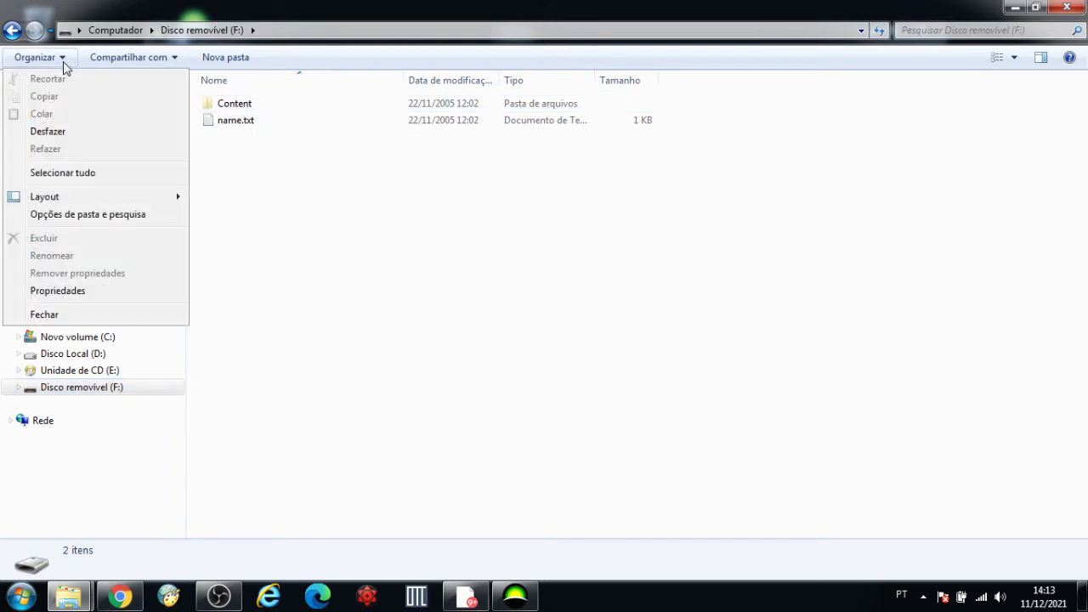
click(68, 216)
click(101, 97)
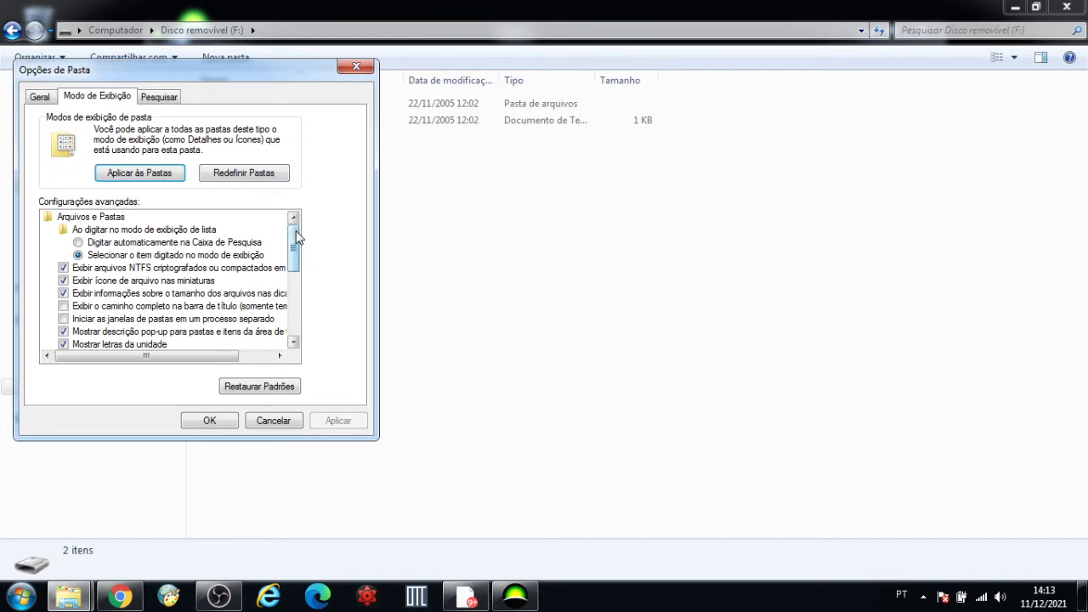
drag(297, 238, 297, 303)
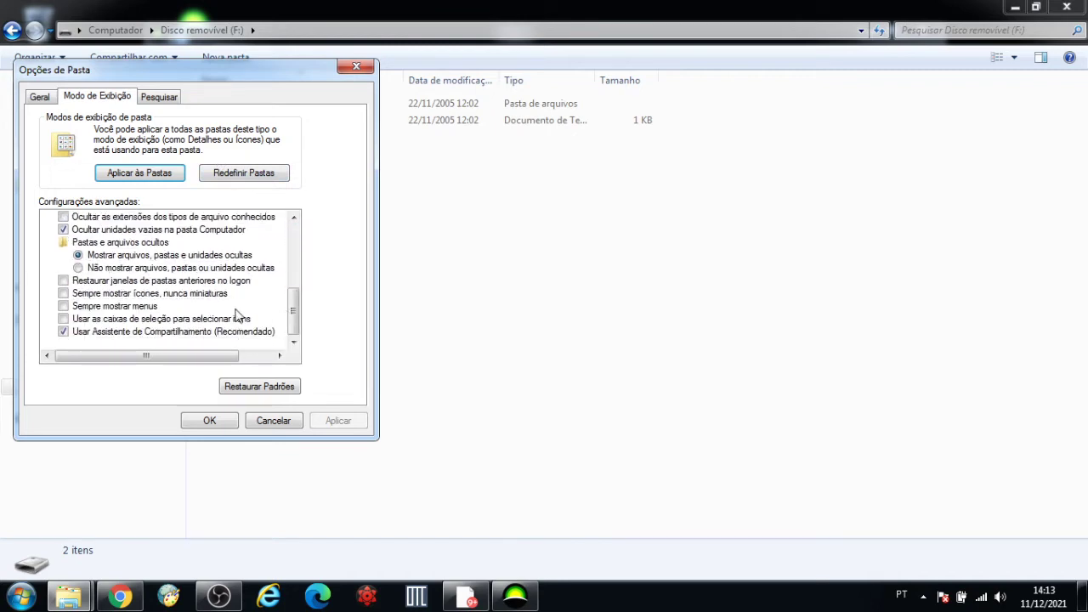
click(266, 423)
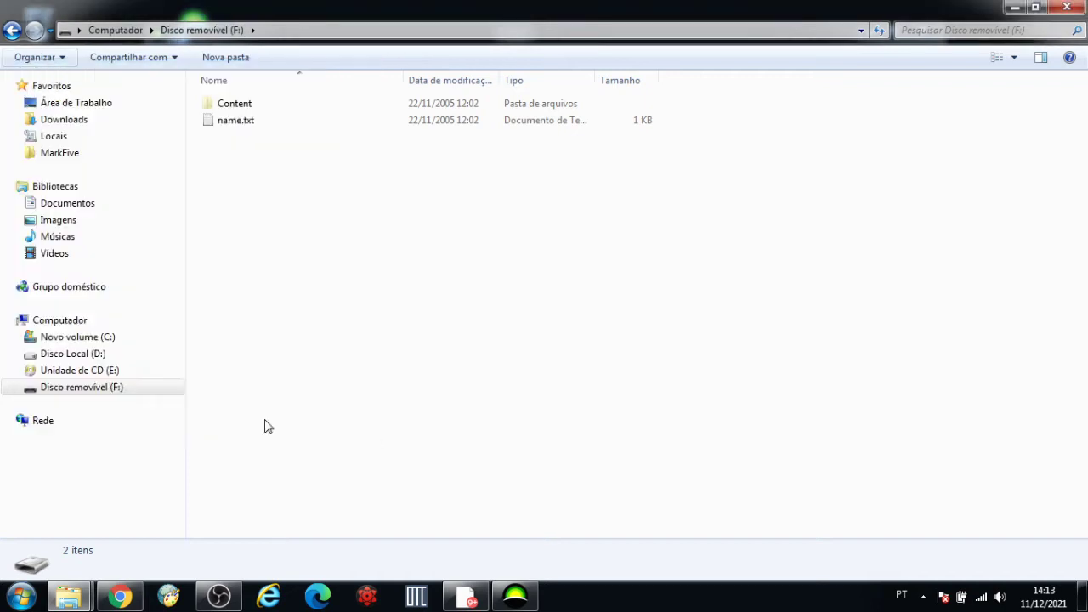
- Open the profile folder inside Content, inspect the 00000001 subfolder of 454109F9, and return to the profile folder
double_click(226, 102)
double_click(248, 122)
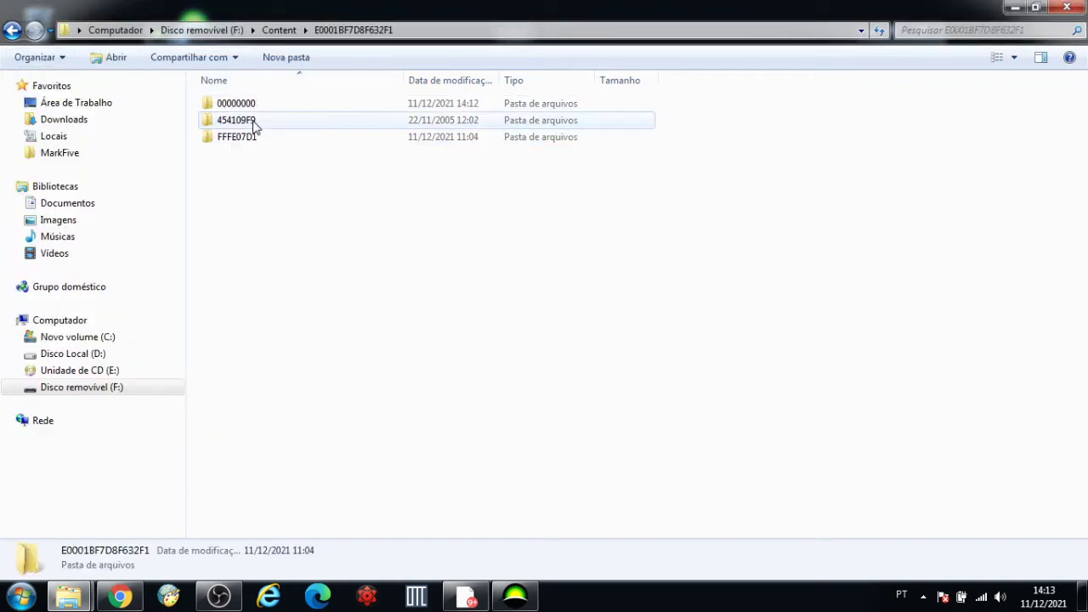
click(238, 125)
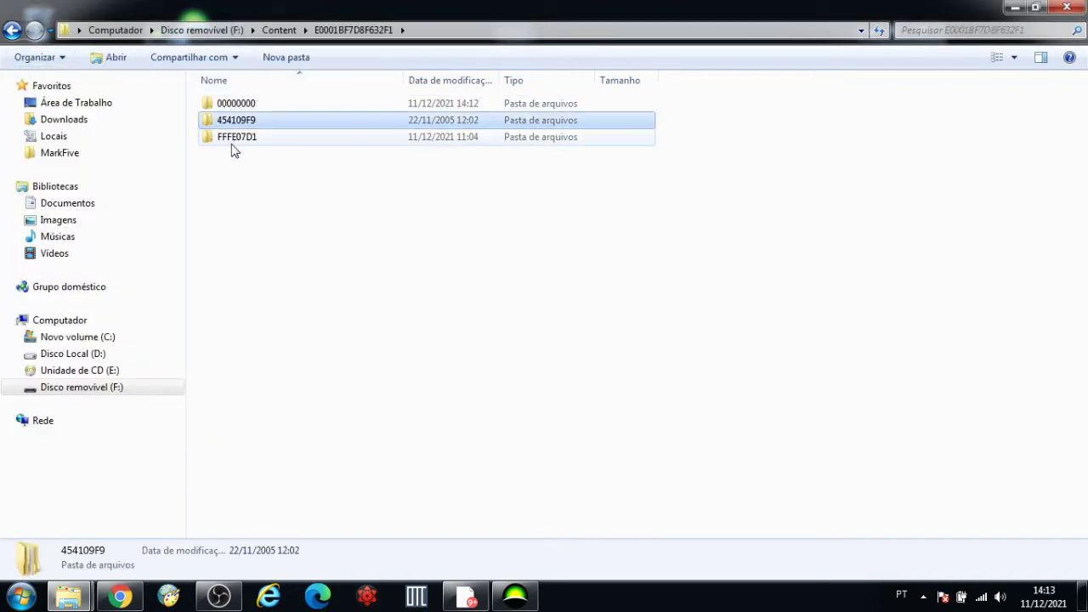
double_click(234, 121)
double_click(243, 107)
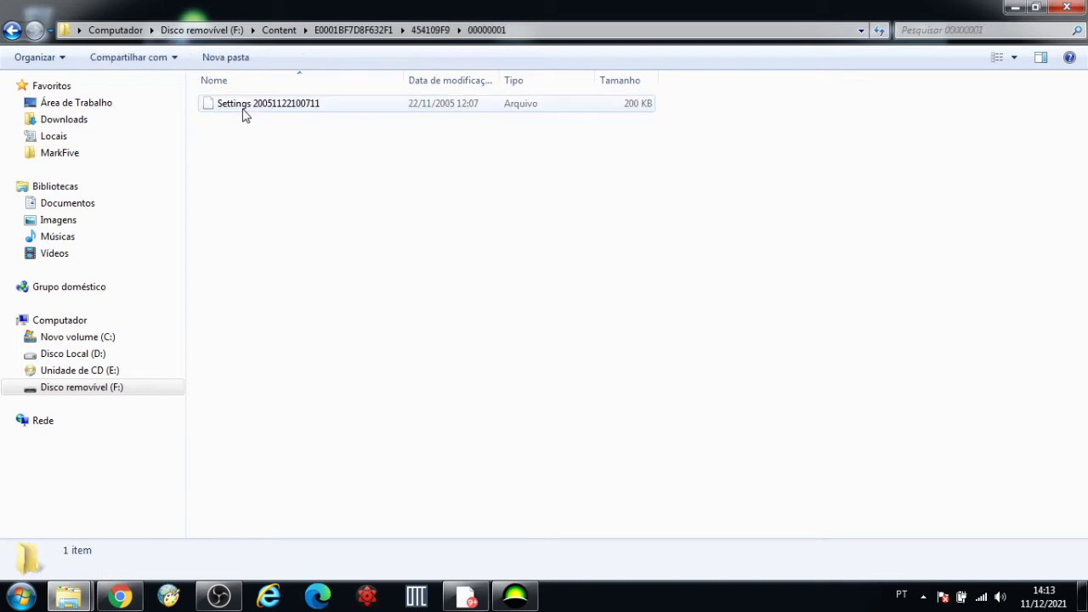
key(BackSpace)
key(BackSpace)
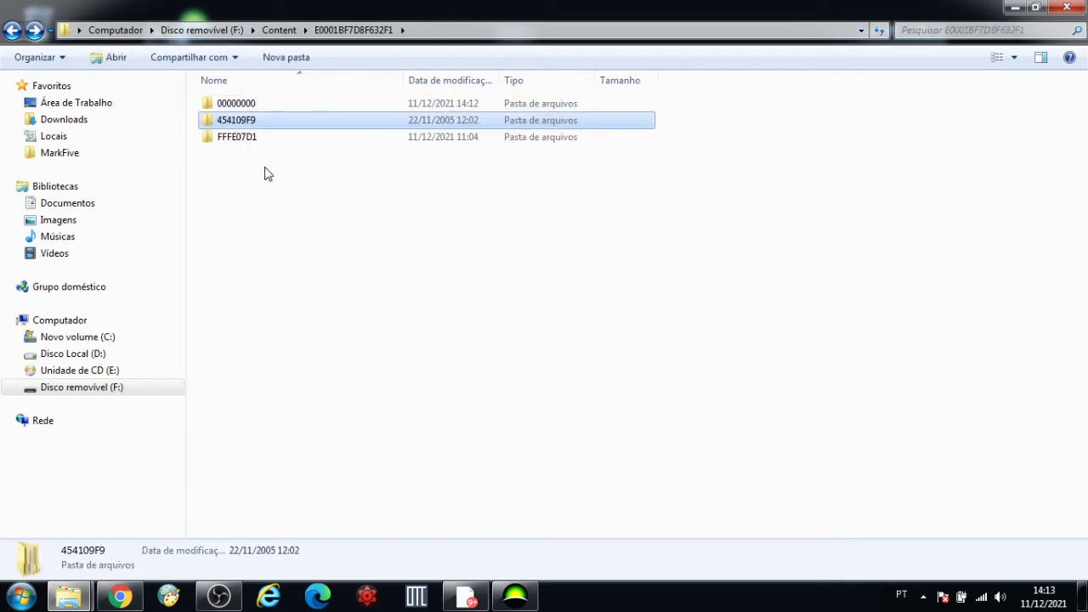
- Inspect the Squads file in the 00000001 subfolder of 00000000, and return to the profile folder
key(Up)
key(Return)
key(Down)
key(Return)
key(Down)
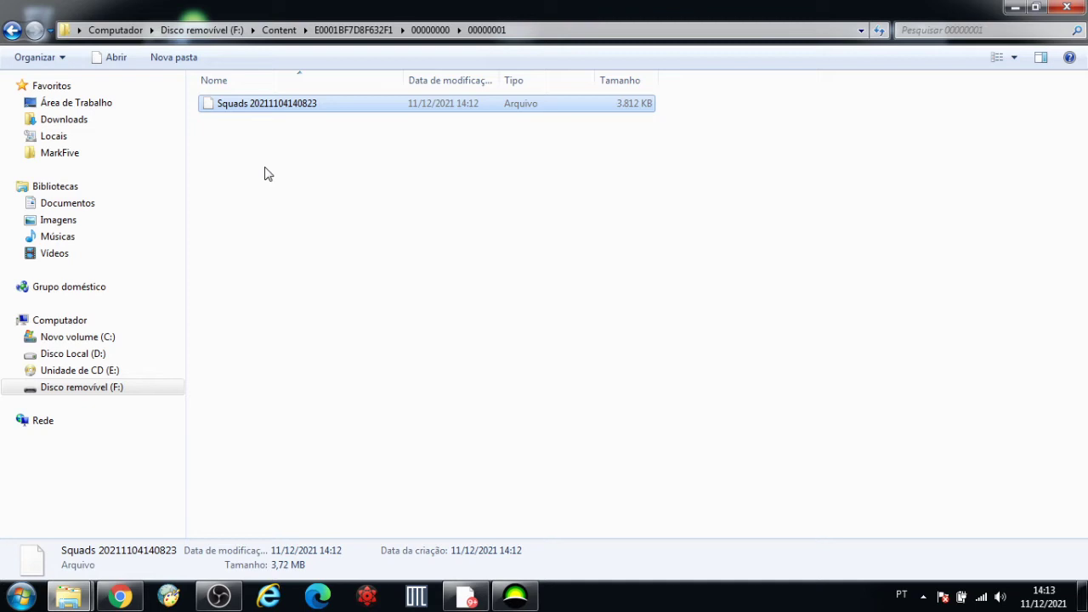
key(BackSpace)
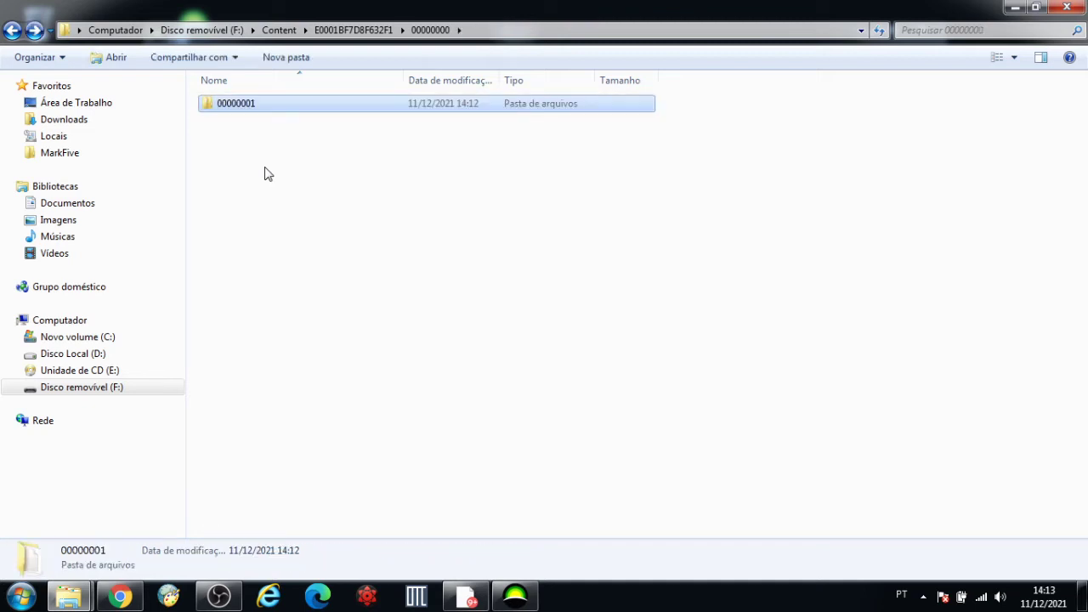
key(BackSpace)
- Compare it with the Settings file in the 00000001 subfolder of 454109F9, and return to the profile folder
key(Down)
key(Return)
key(Down)
key(Return)
key(Down)
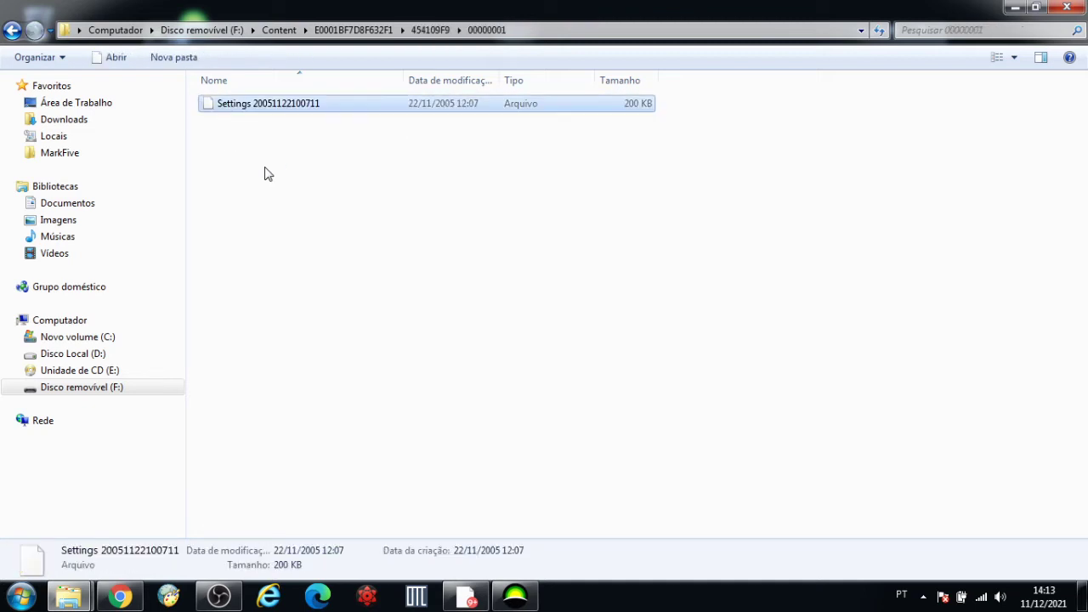
key(BackSpace)
key(BackSpace)
key(Up)
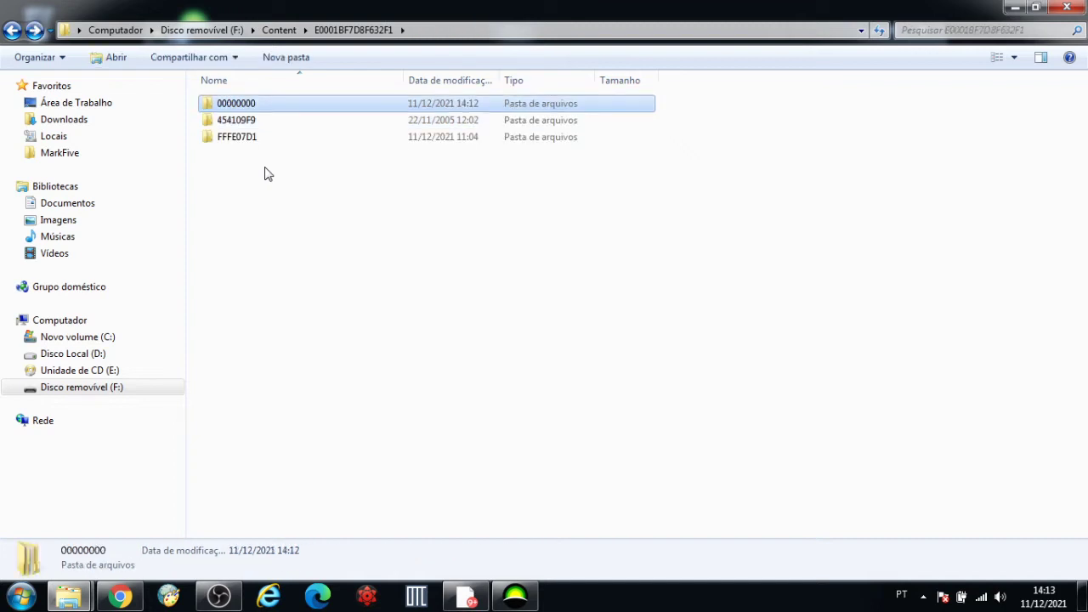
key(Return)
key(Down)
key(Return)
key(Down)
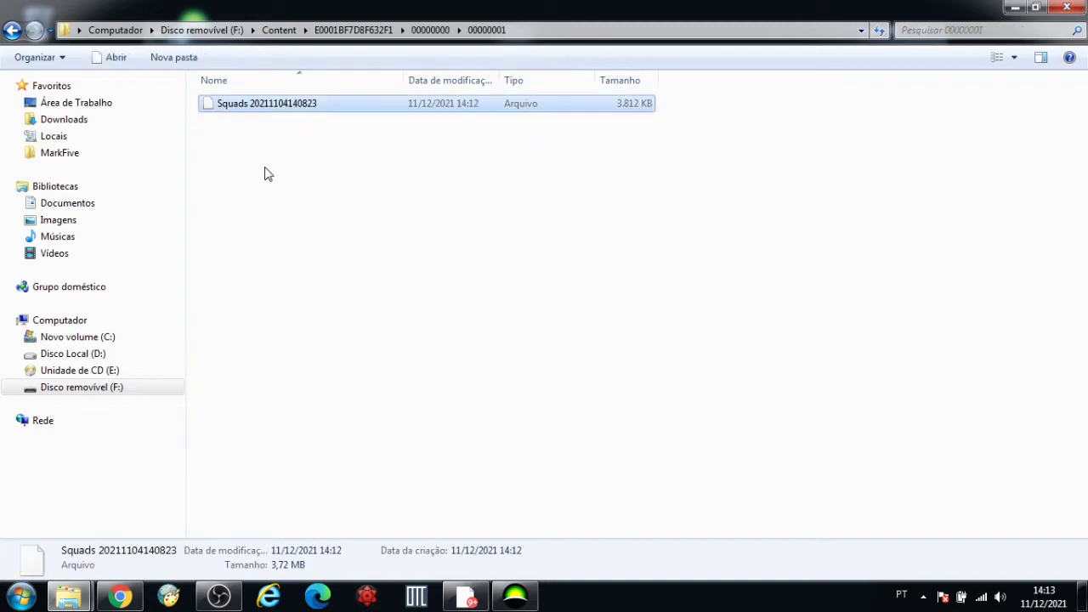
key(BackSpace)
key(BackSpace)
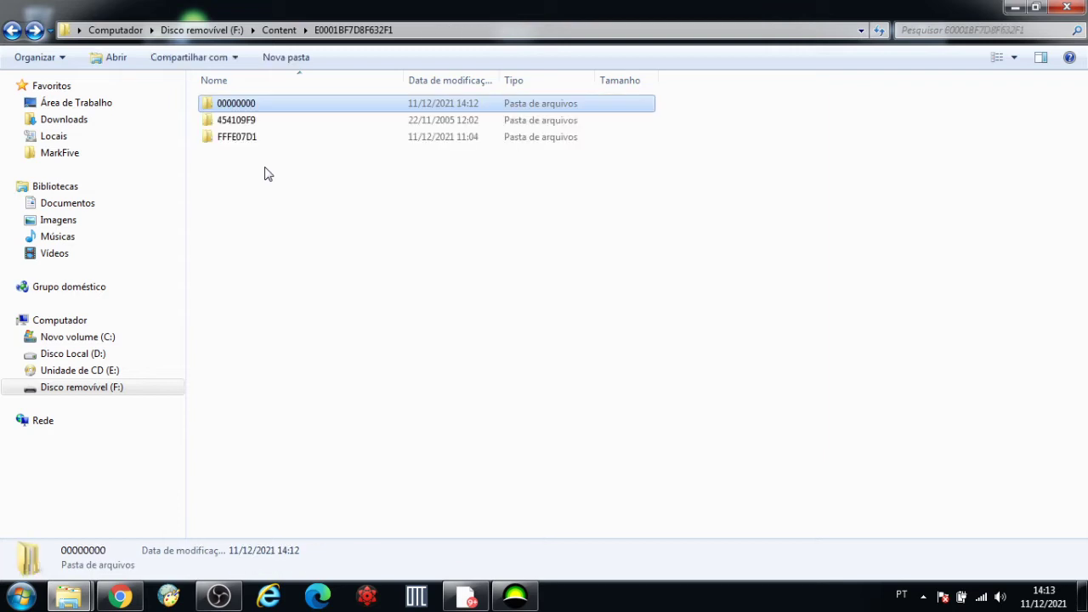
- Check the contents of the 00000001 subfolder of 454109F9, and go back to the profile folder
key(Down)
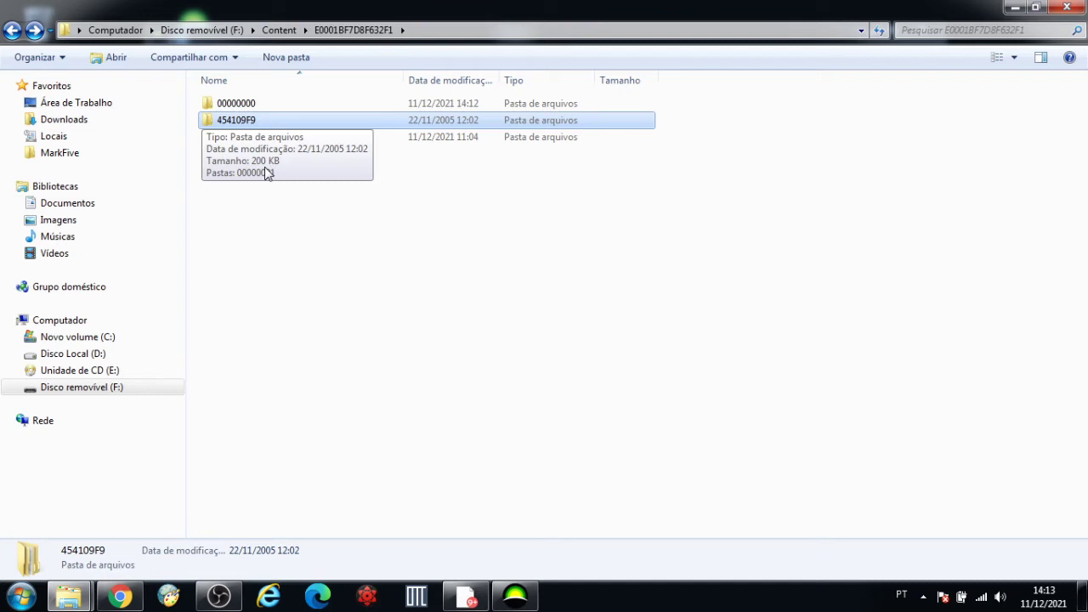
key(Return)
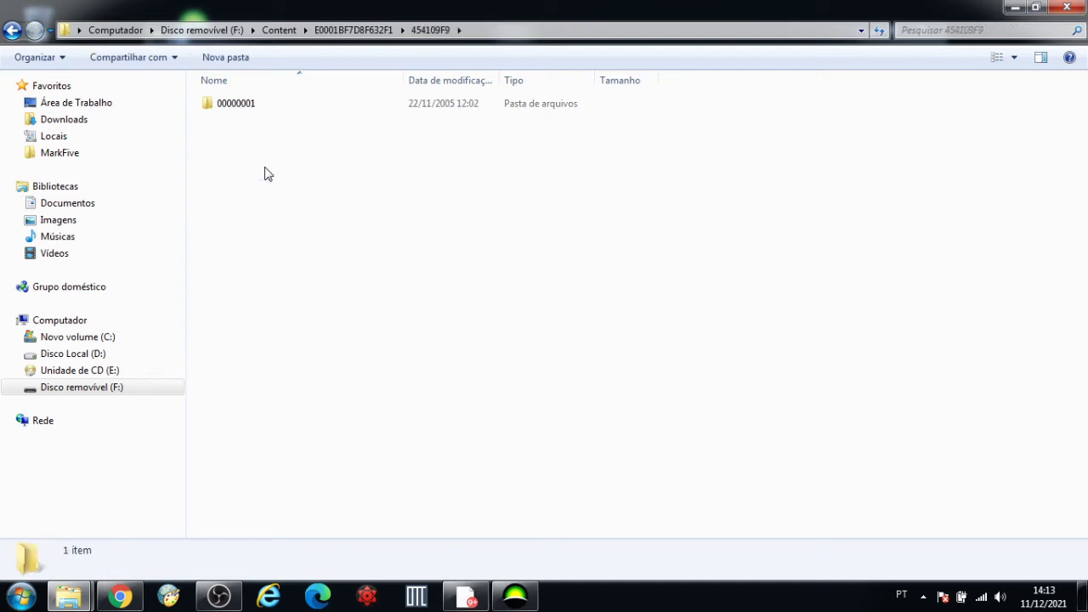
key(Down)
key(Return)
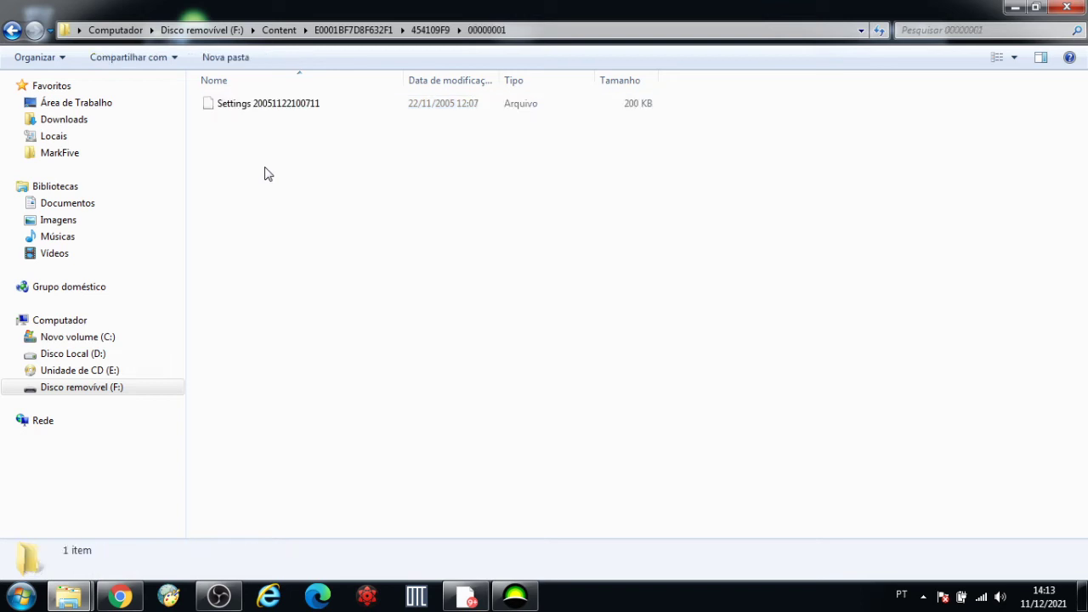
key(Down)
click(265, 174)
key(BackSpace)
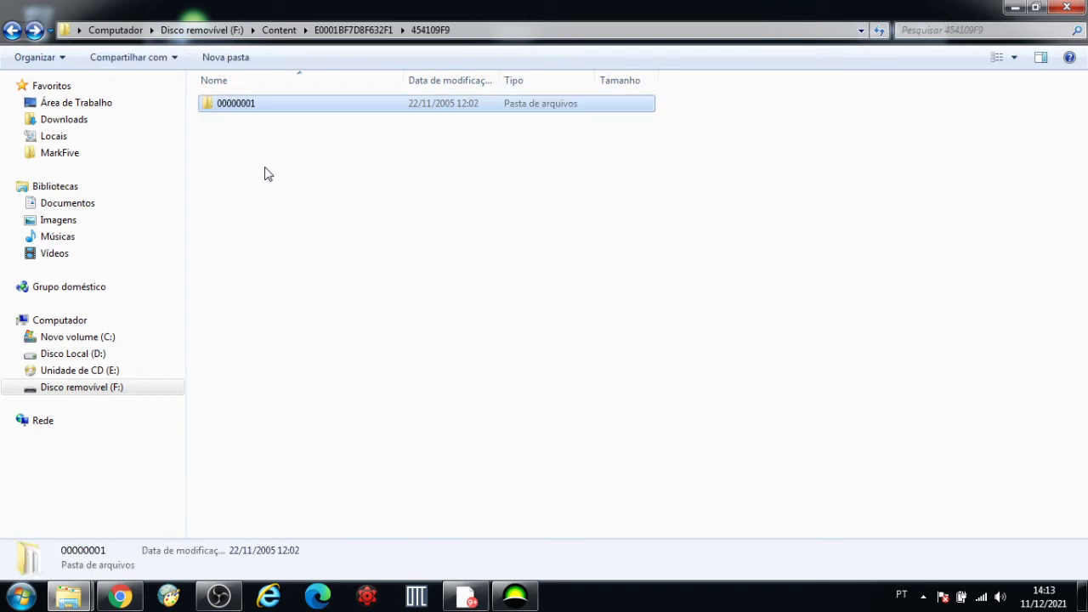
key(BackSpace)
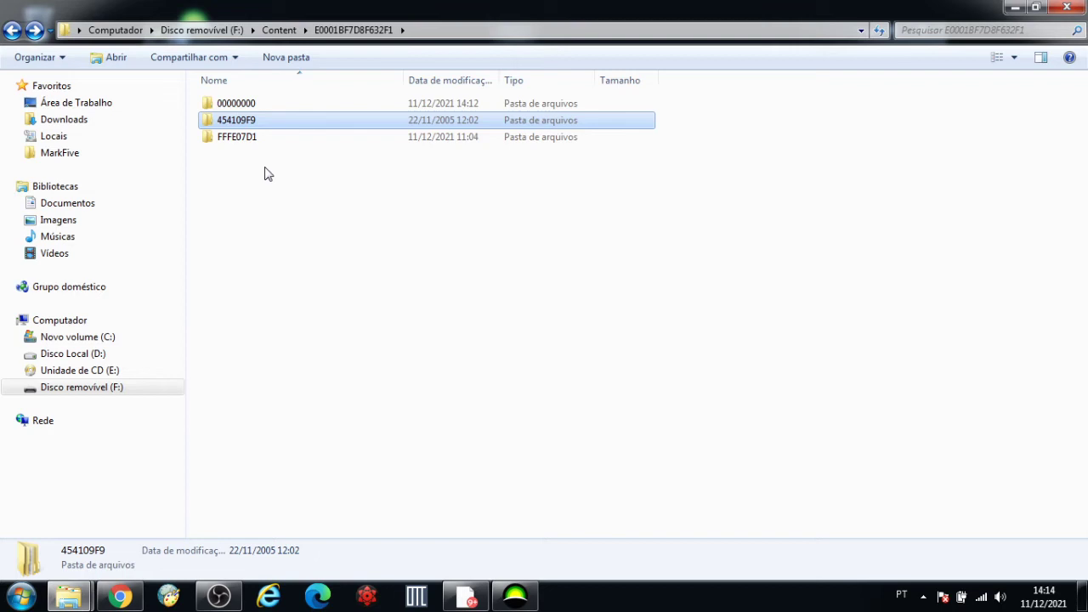
key(Return)
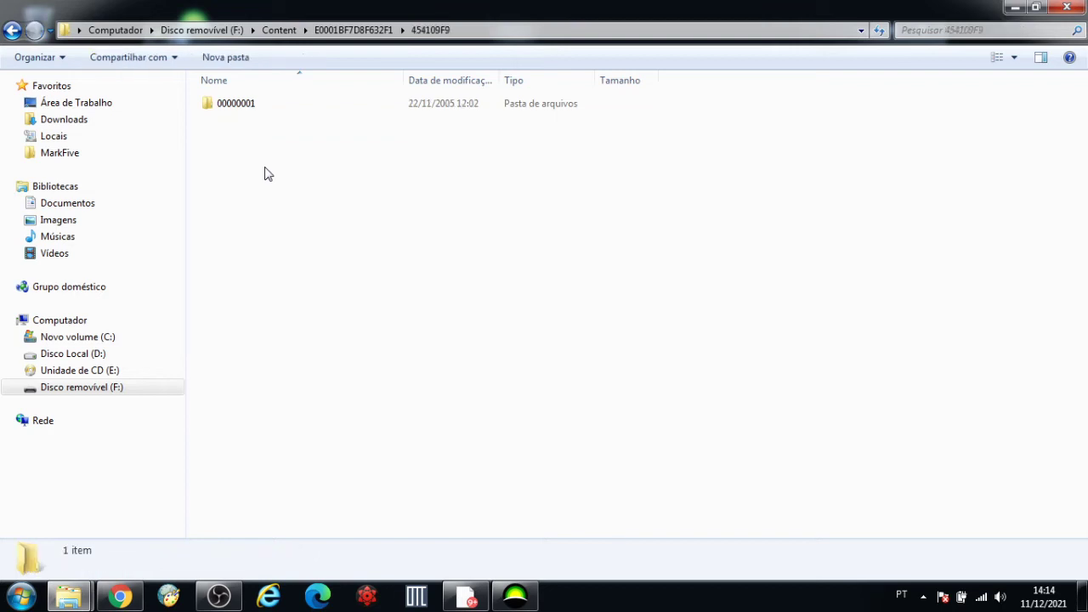
key(Down)
key(Return)
key(Down)
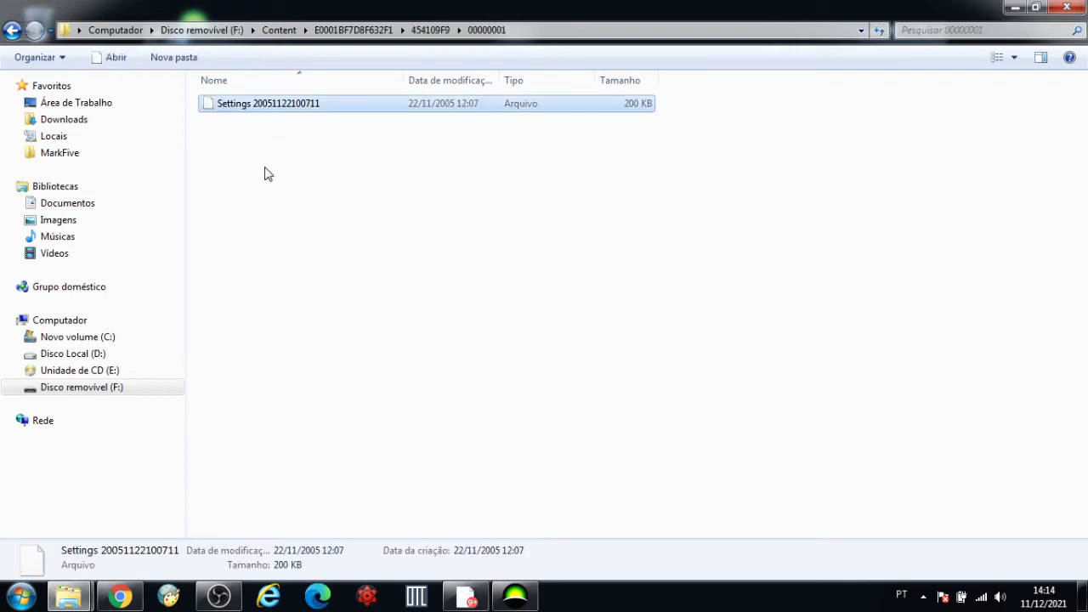
click(265, 175)
key(ctrl+v)
click(338, 194)
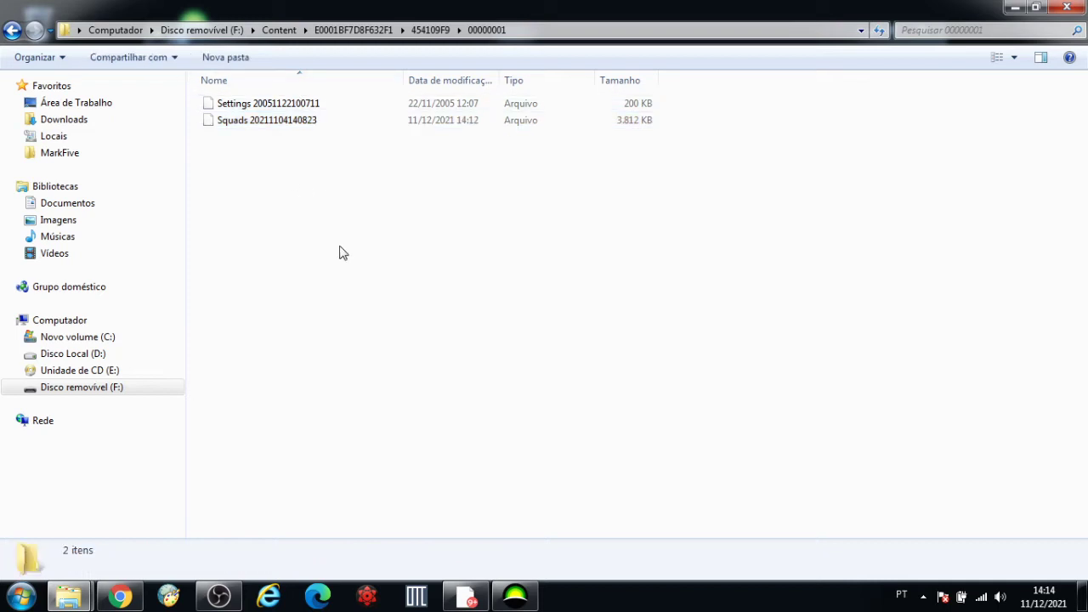
key(BackSpace)
key(BackSpace)
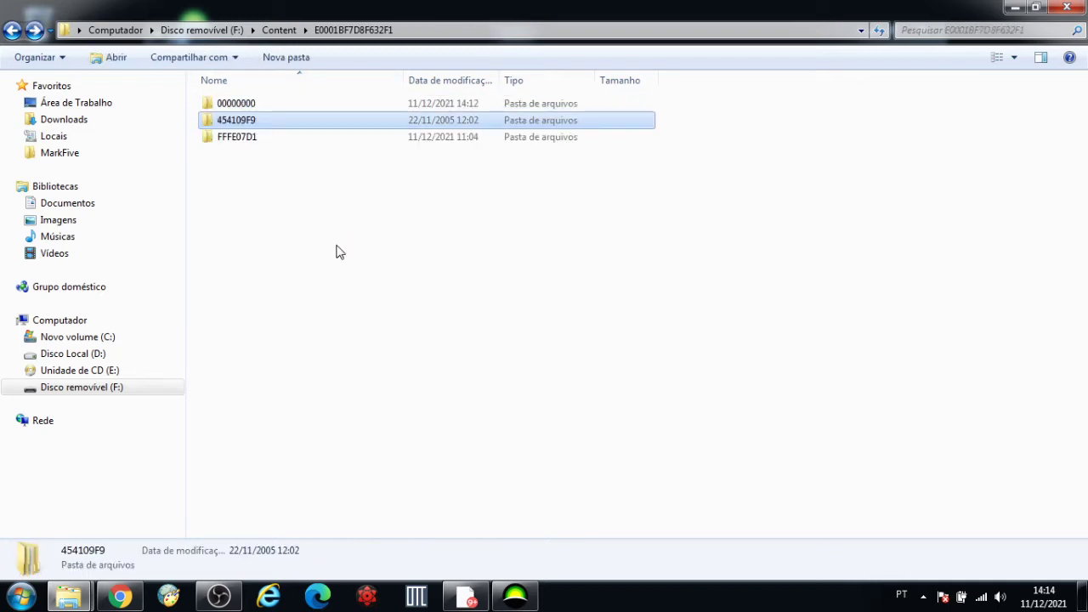
- Inspect the 00010000 subfolder of FFFE07D1, and go back up to the Content folder
click(254, 135)
double_click(254, 134)
key(Return)
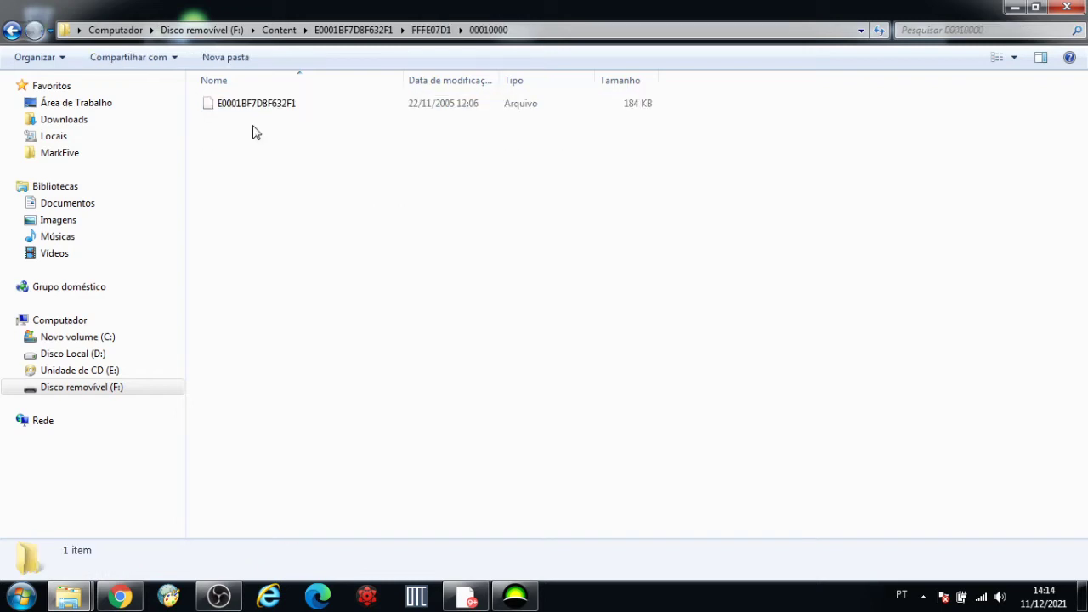
key(Down)
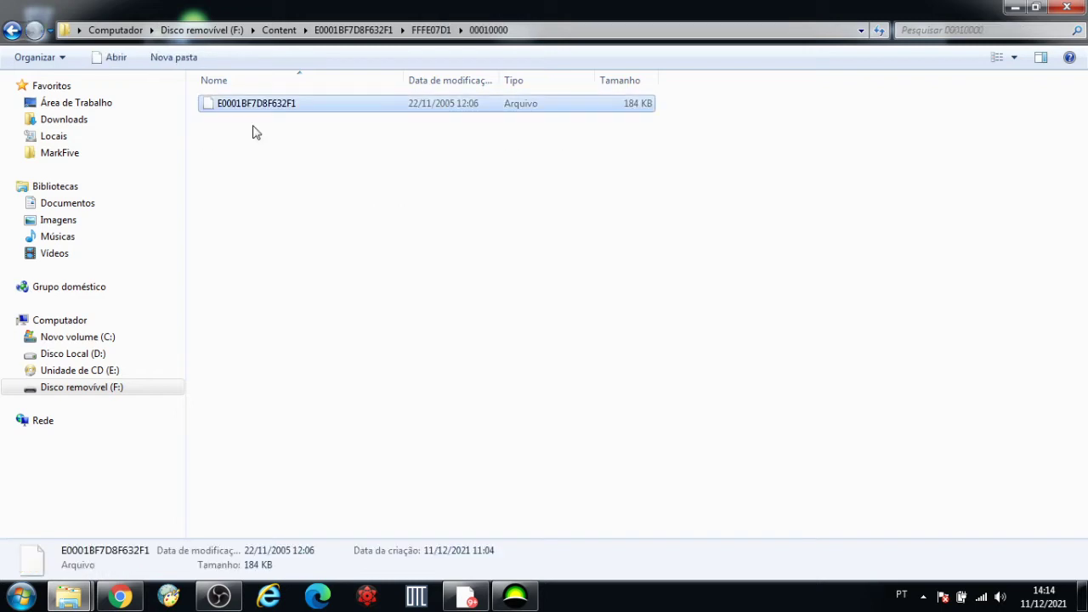
key(BackSpace)
key(BackSpace)
key(BackSpace)
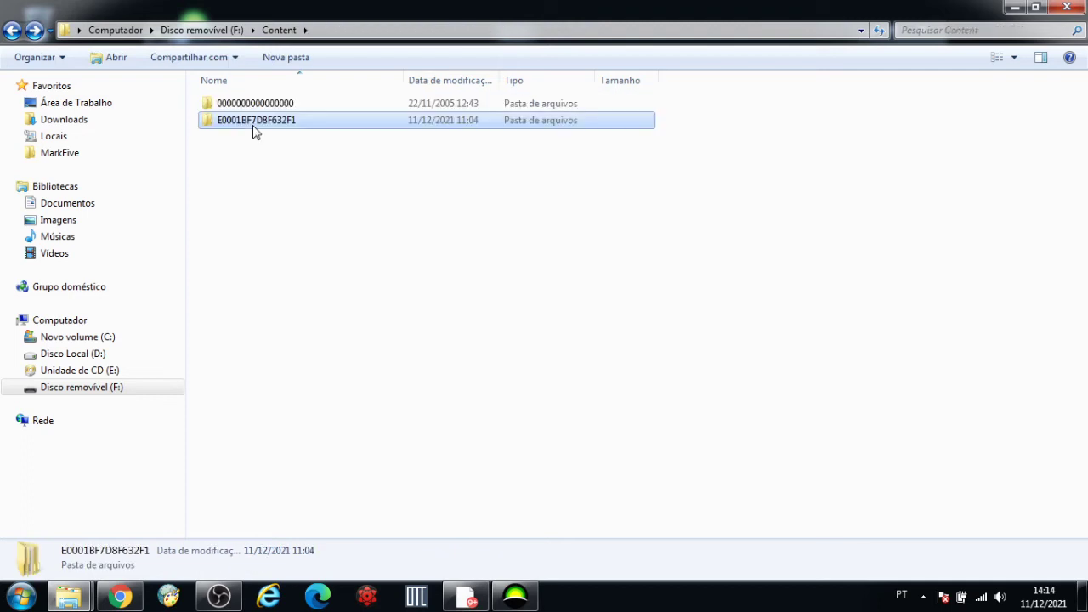
key(Up)
key(Return)
click(254, 128)
double_click(254, 127)
key(Return)
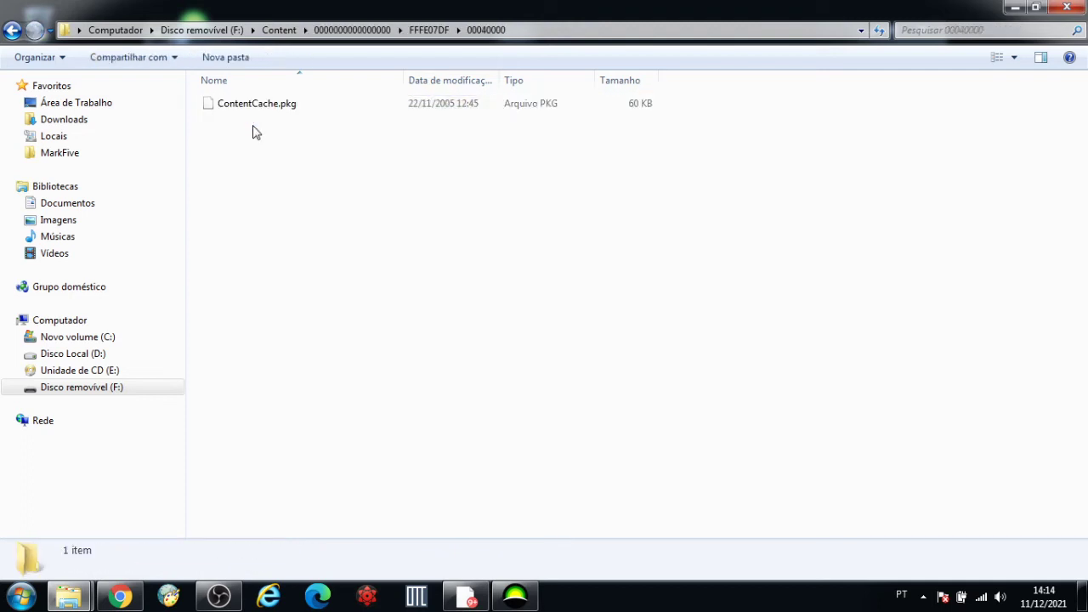
key(BackSpace)
key(BackSpace)
key(Up)
key(Return)
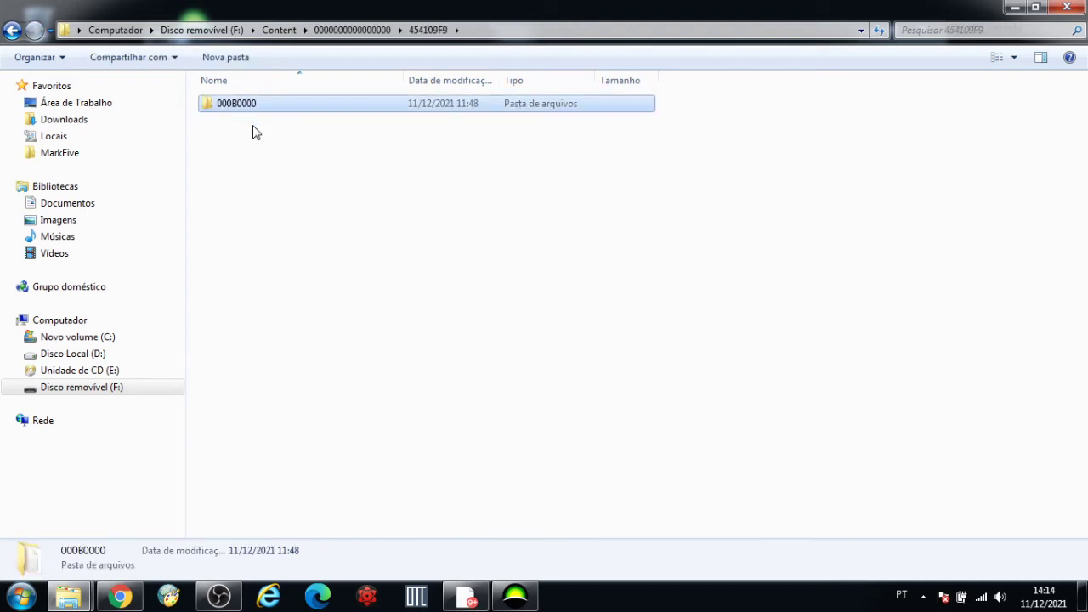
key(Return)
key(BackSpace)
key(BackSpace)
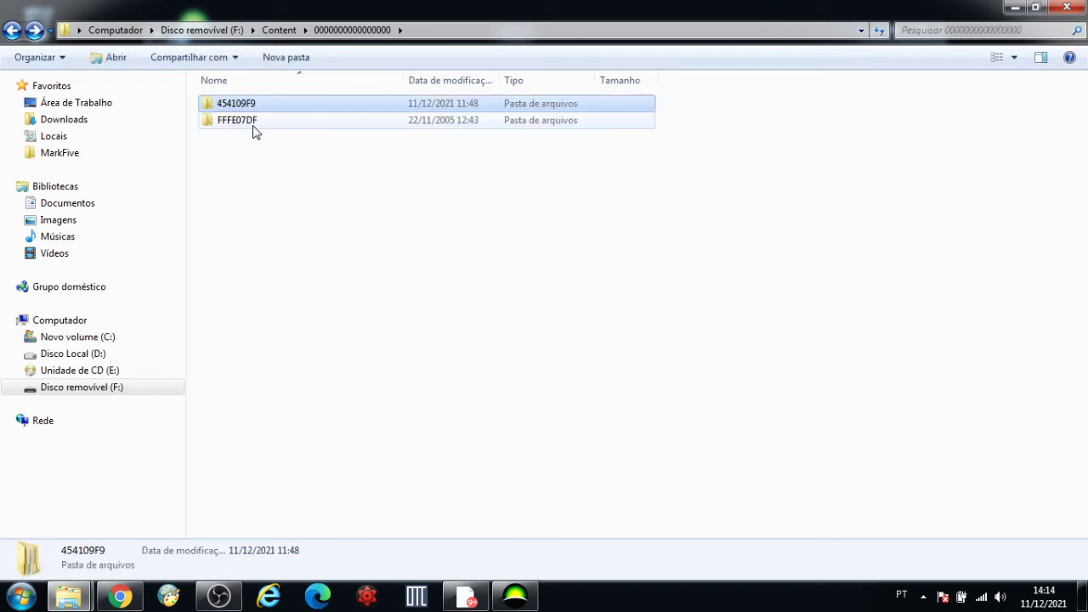
key(Down)
key(Up)
- Reopen the profile folder in Content and verify the files in the 00000001 subfolder of 454109F9
key(BackSpace)
key(Down)
key(Return)
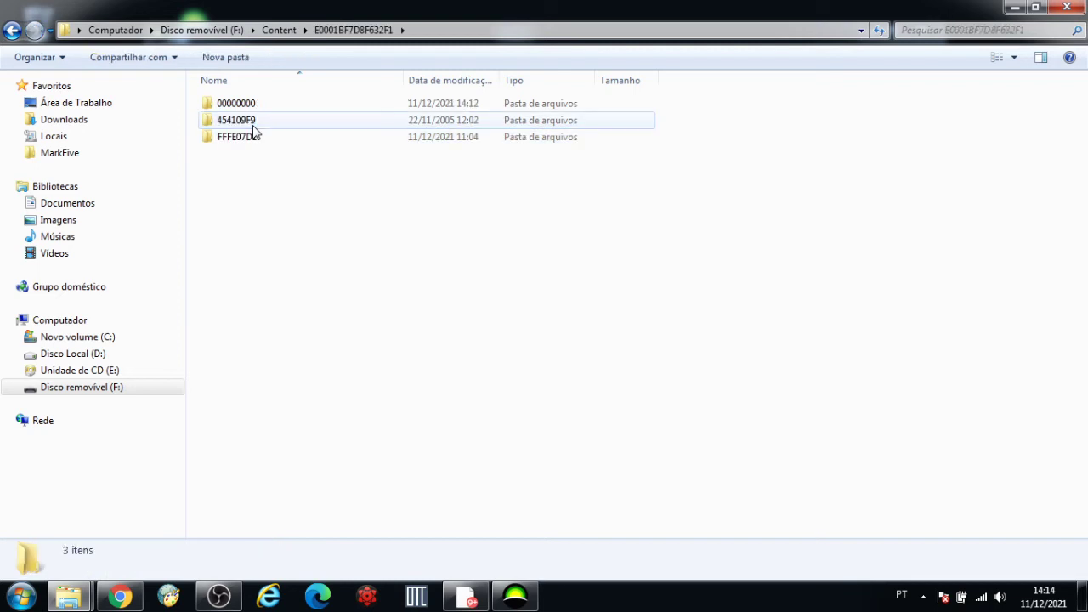
click(254, 127)
key(Return)
key(Down)
key(Return)
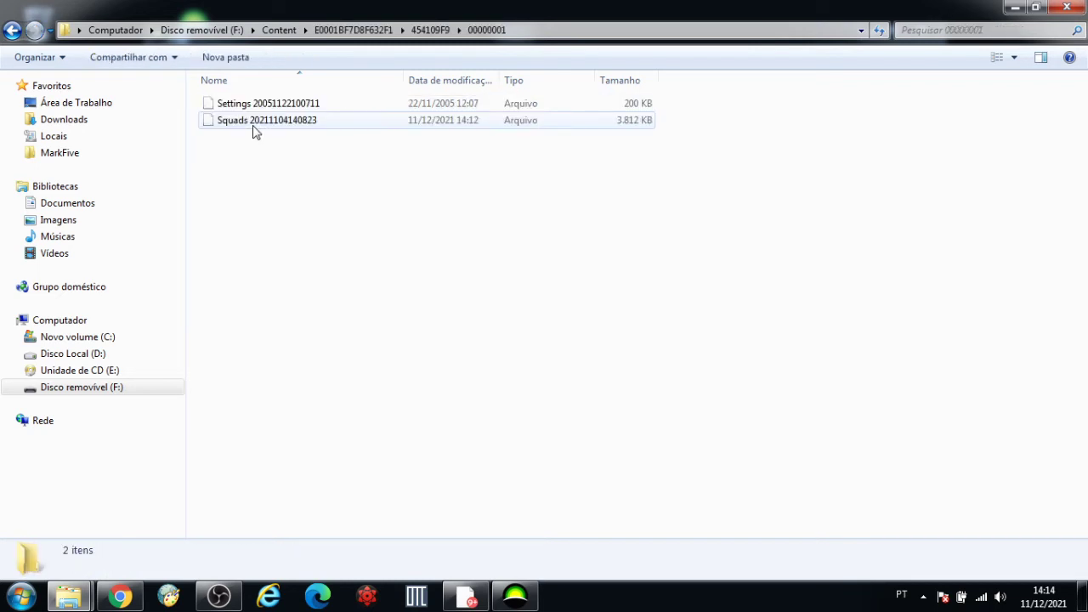
key(BackSpace)
- Close Horizon and relaunch it from the desktop to reload the USB device's contents
click(461, 394)
key(alt+Tab)
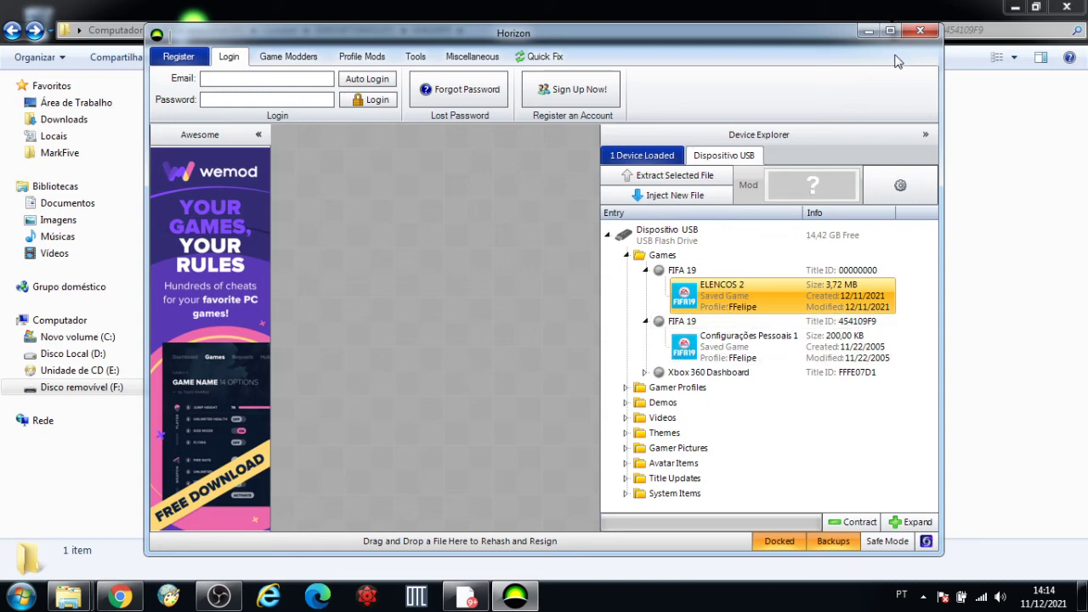
click(919, 34)
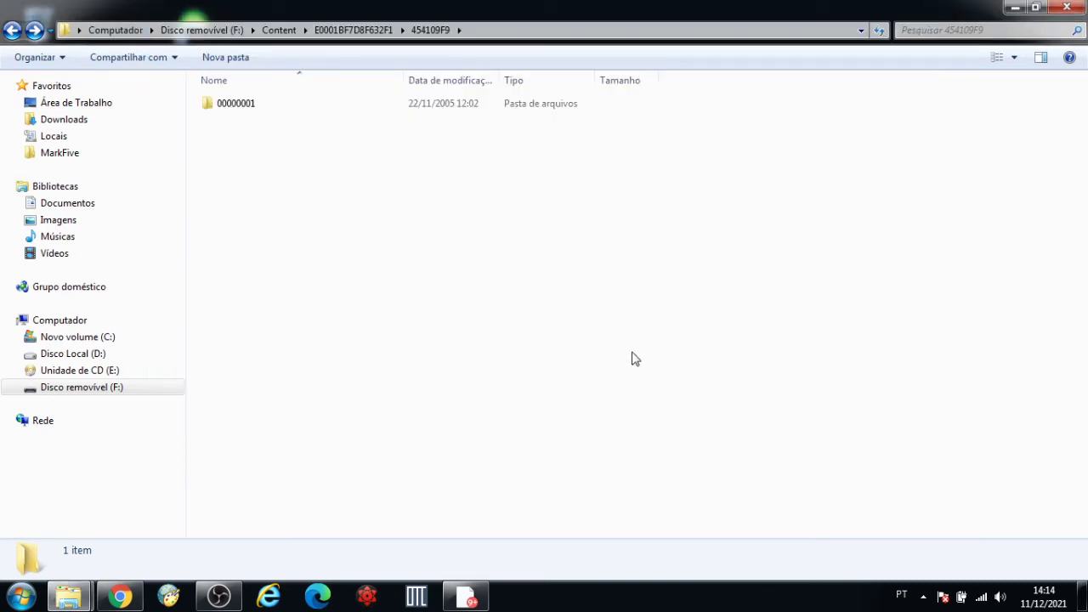
key(super+d)
mouse_move(50, 215)
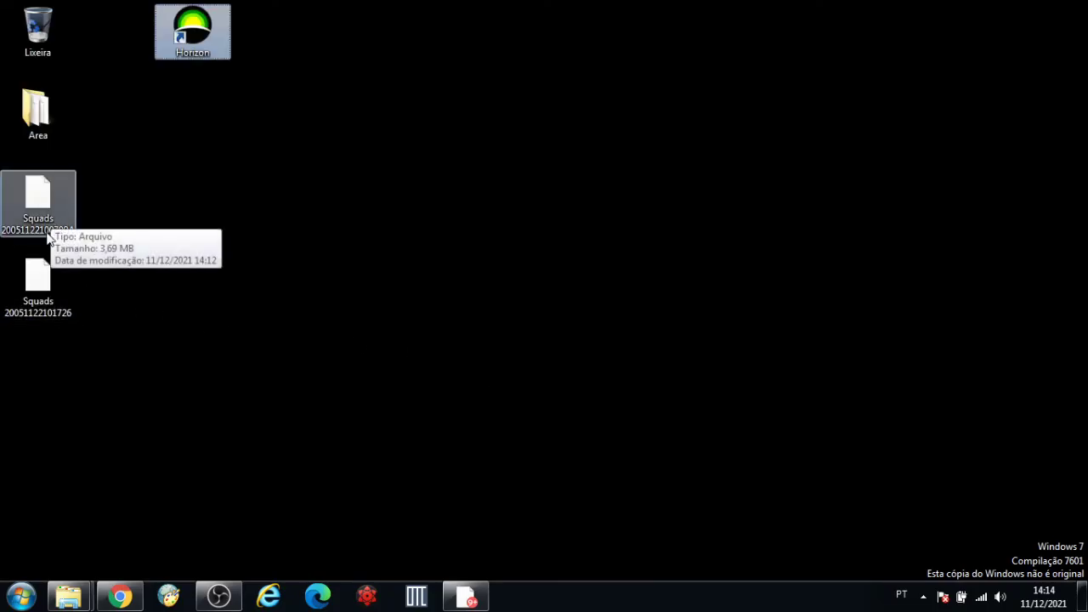
double_click(206, 32)
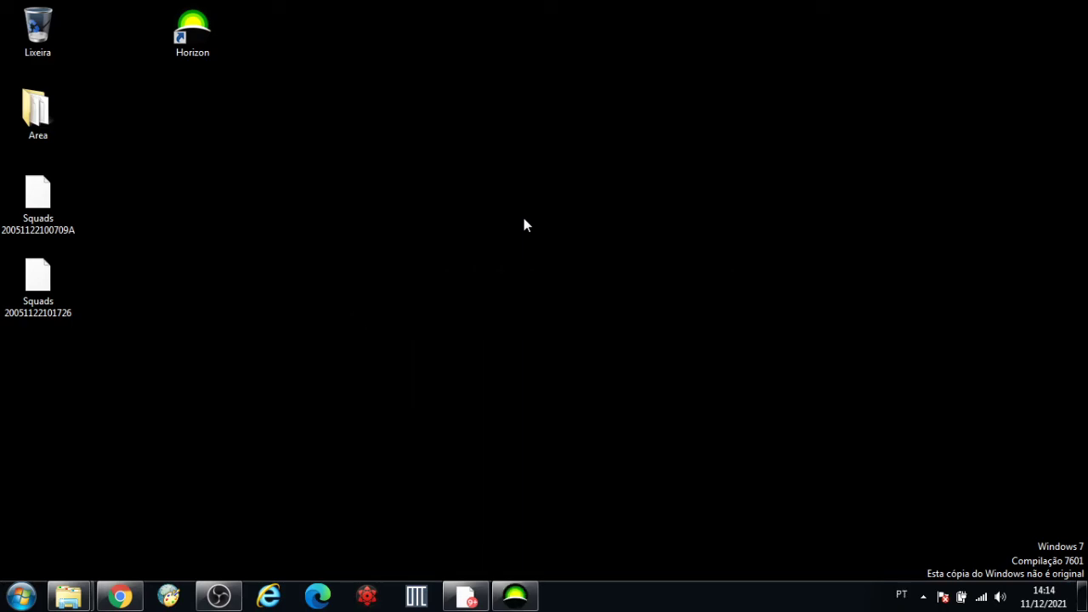
click(534, 592)
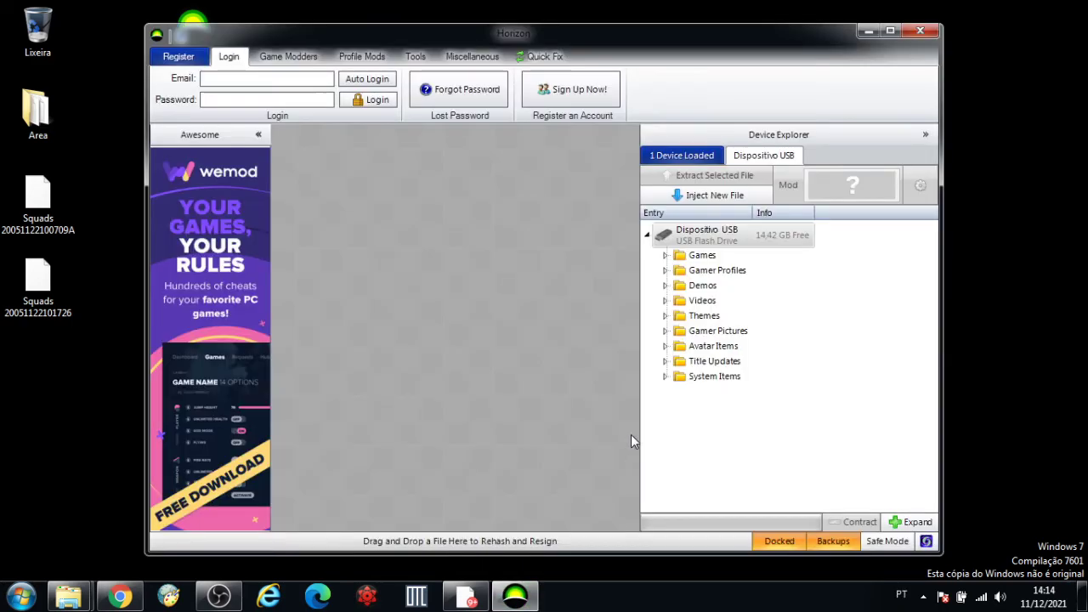
- Expand both FIFA 19 entries under Games and check which title ID holds the ELENCOS 2 save
click(665, 255)
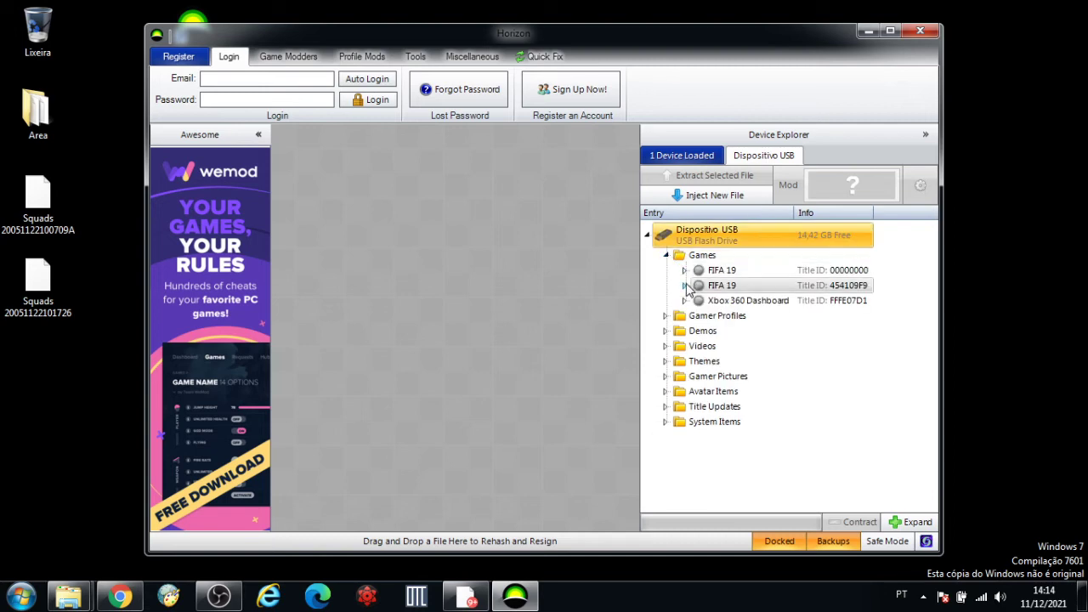
click(684, 285)
click(710, 344)
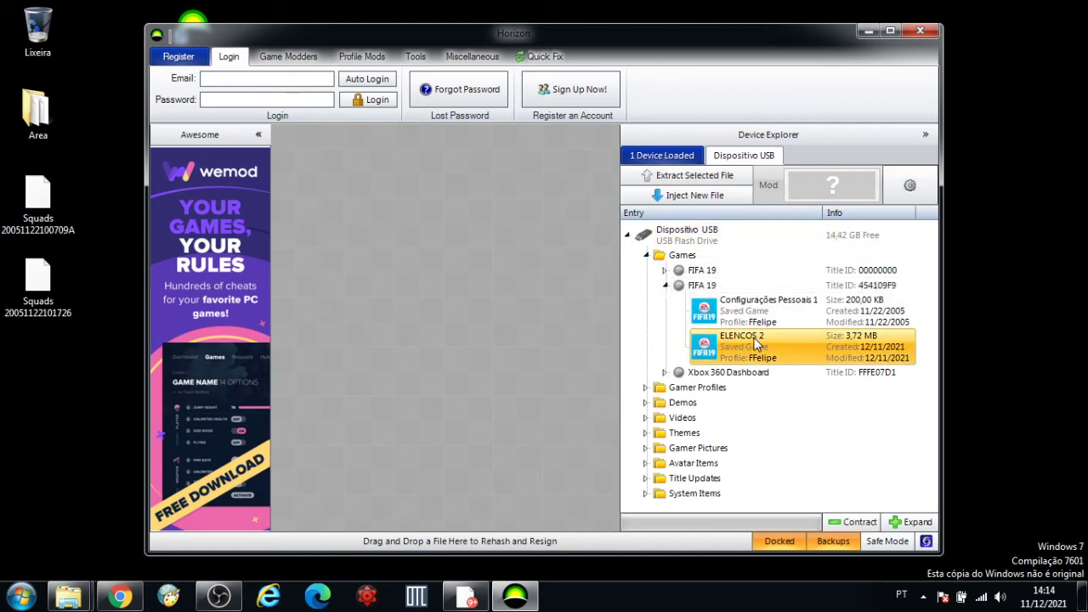
click(668, 270)
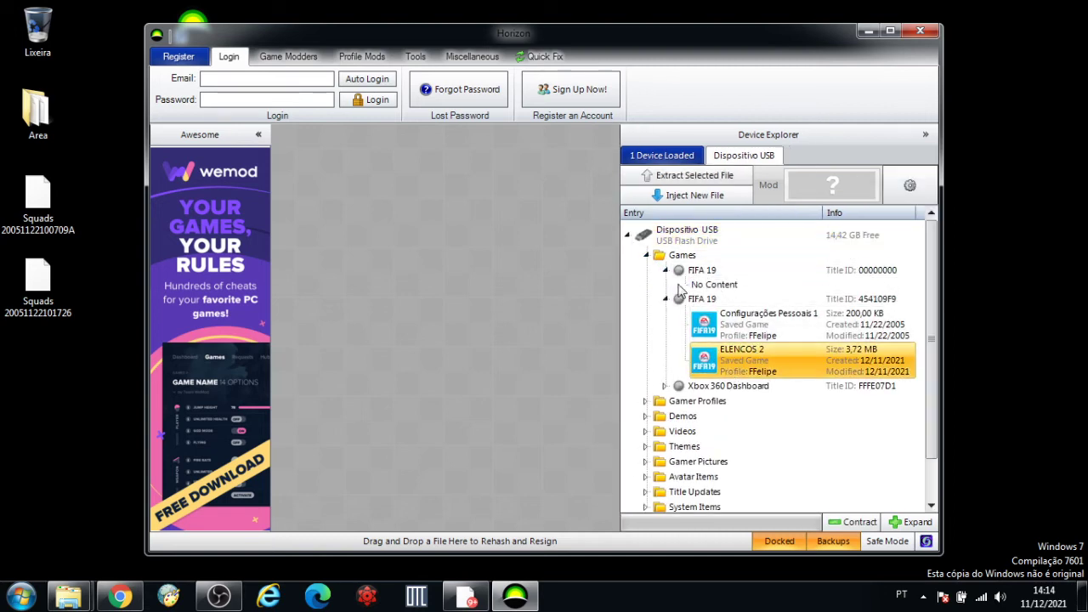
- Switch to Windows Explorer, permanently delete the 00000000 folder from the profile folder, and close Horizon
mouse_move(68, 597)
click(240, 532)
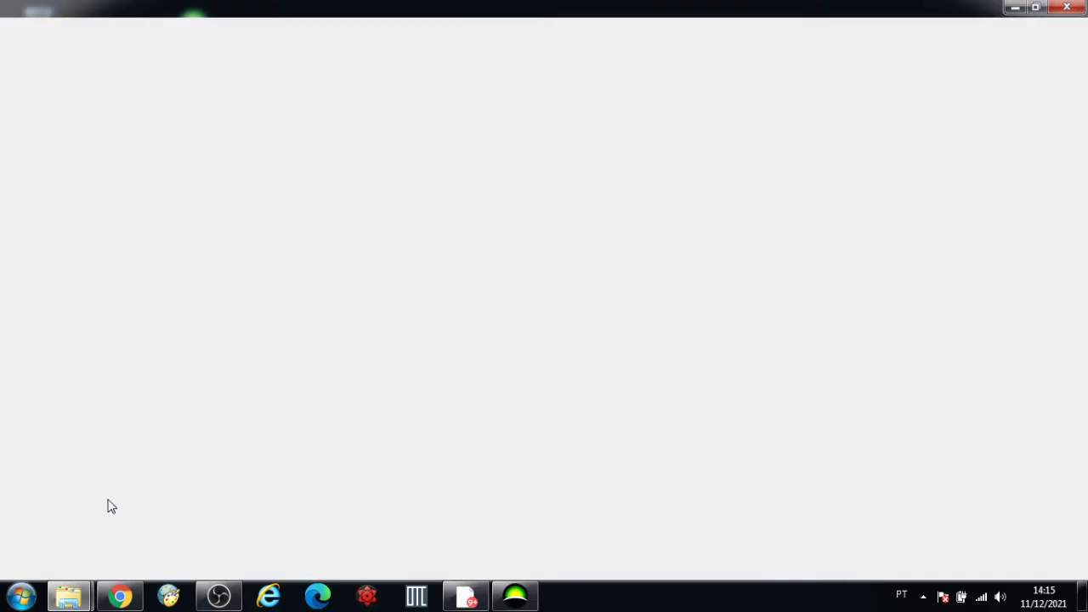
key(BackSpace)
key(Up)
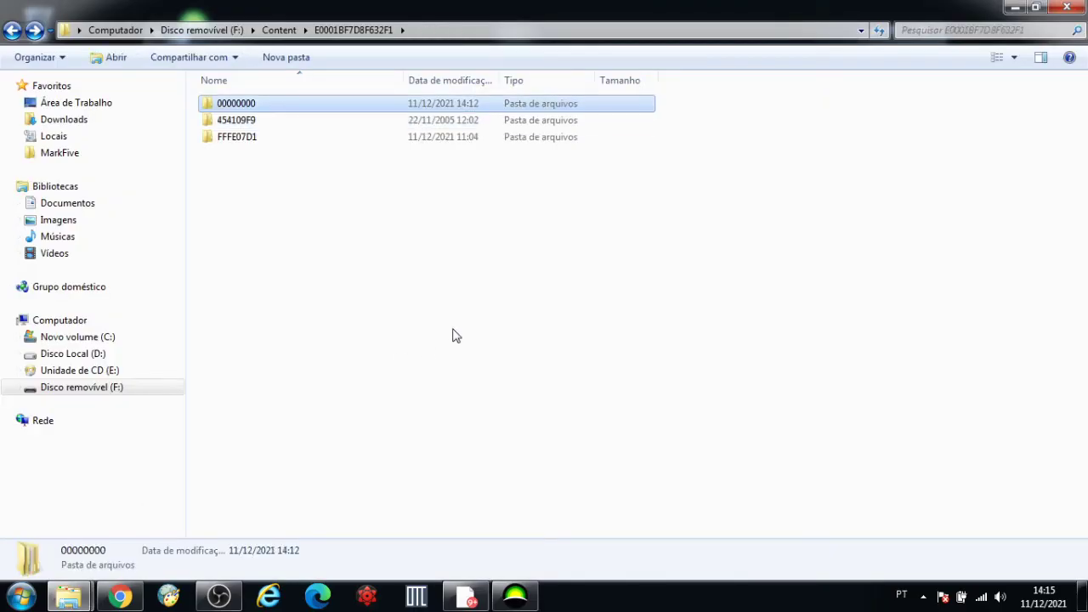
key(shift+Delete)
key(Return)
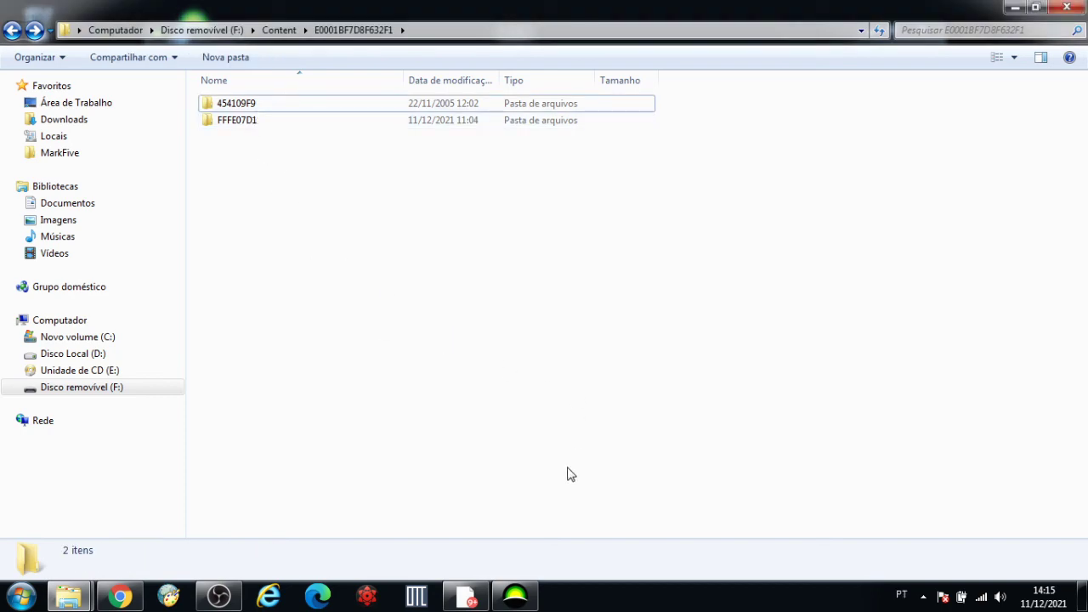
click(514, 595)
click(919, 31)
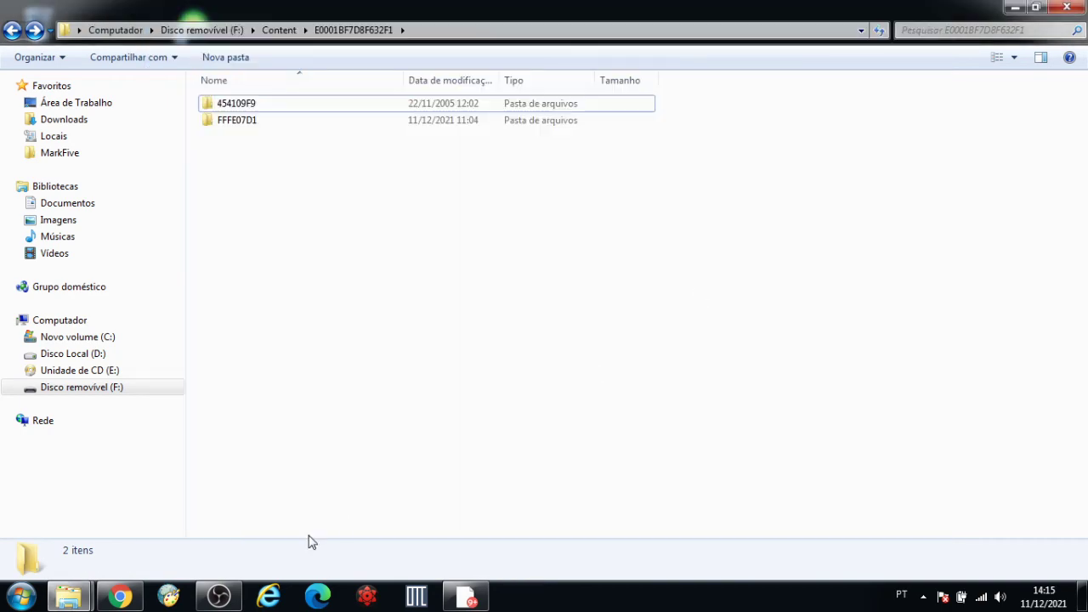
- Return to the desktop and relaunch Horizon to reload the USB device's contents
click(228, 597)
key(super+d)
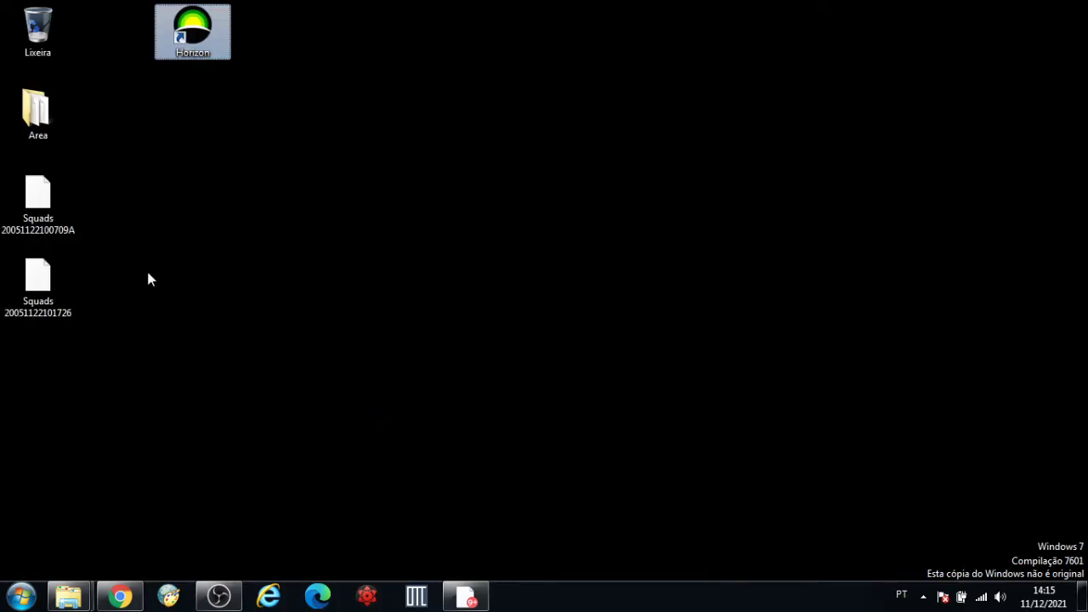
double_click(198, 37)
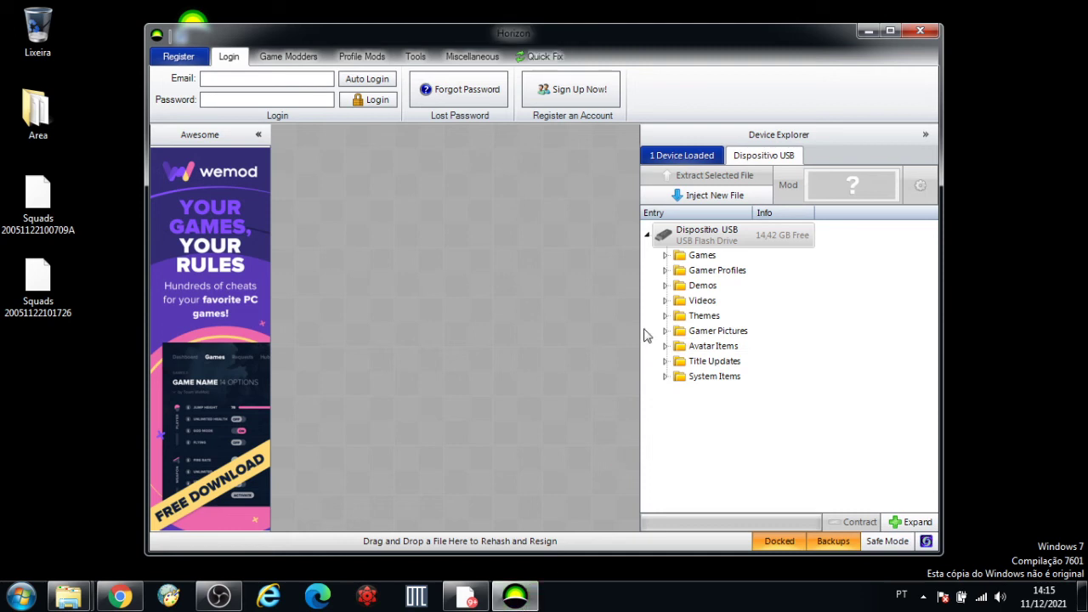
- Expand Games and the FIFA 19 entry with title ID 454109F9, check the ELENCOS 2 save, and close Horizon
click(666, 255)
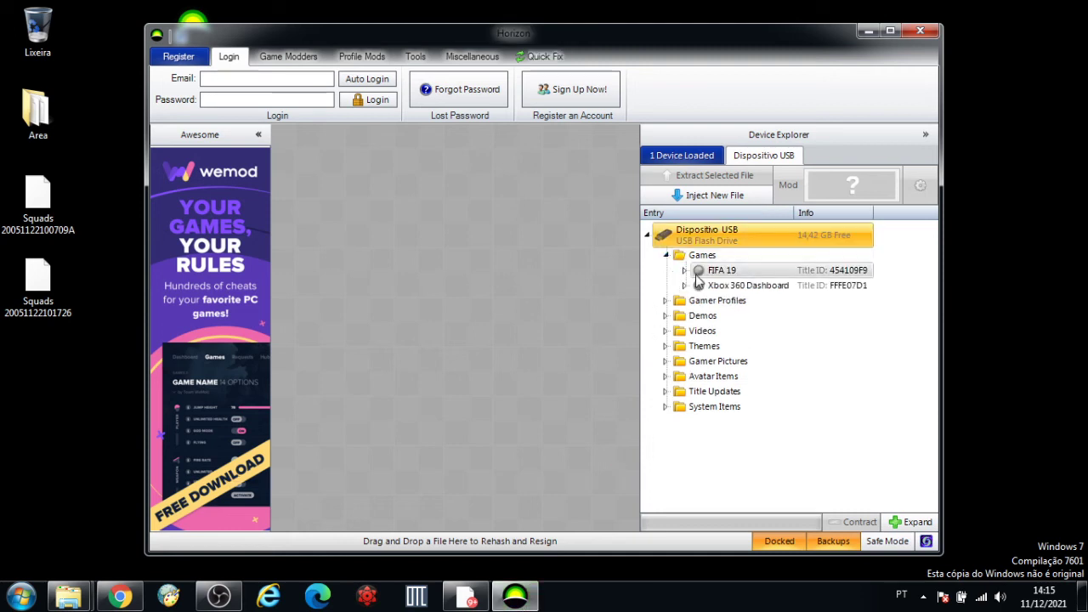
click(729, 272)
click(684, 271)
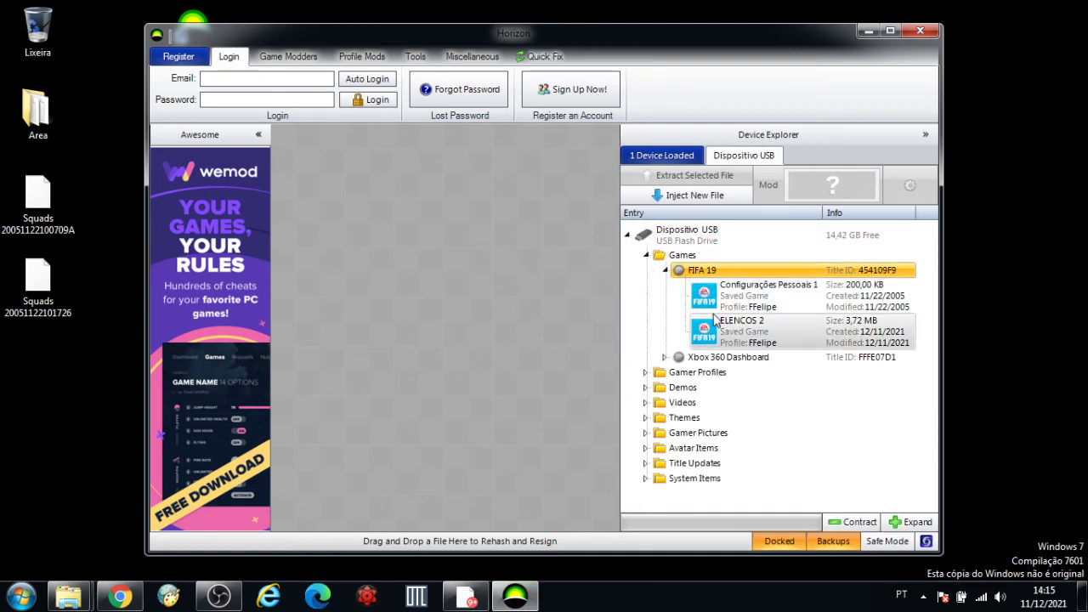
click(728, 335)
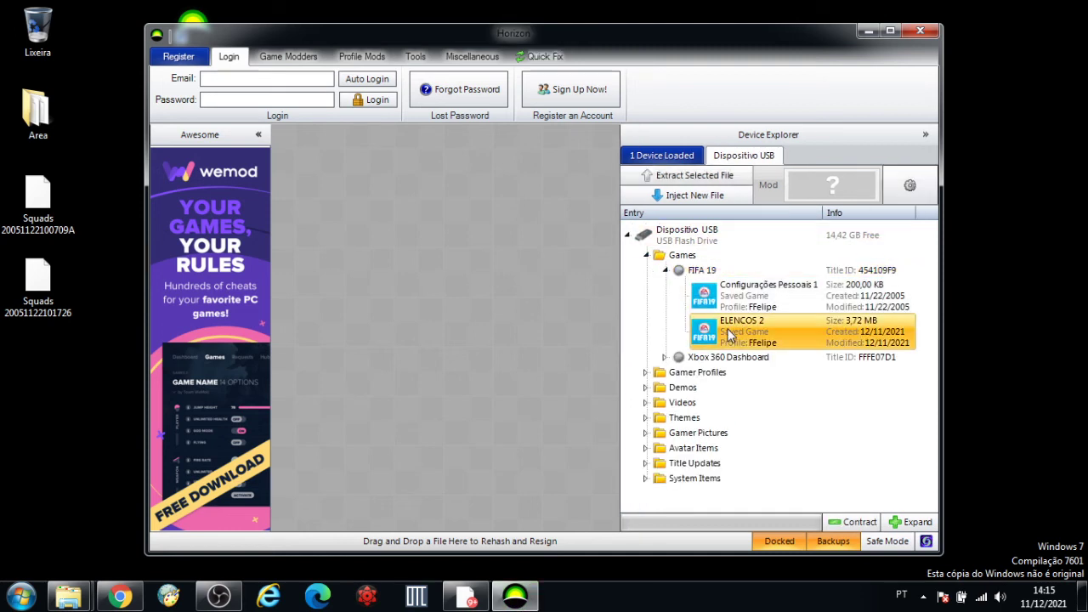
click(922, 32)
- Bring up the Explorer folder PRIMEIRA ATUALIZAÇÃO TU 1 MEDIA ID 5B8D71CD and inspect the tu00000005_00000000 title update file
mouse_move(81, 594)
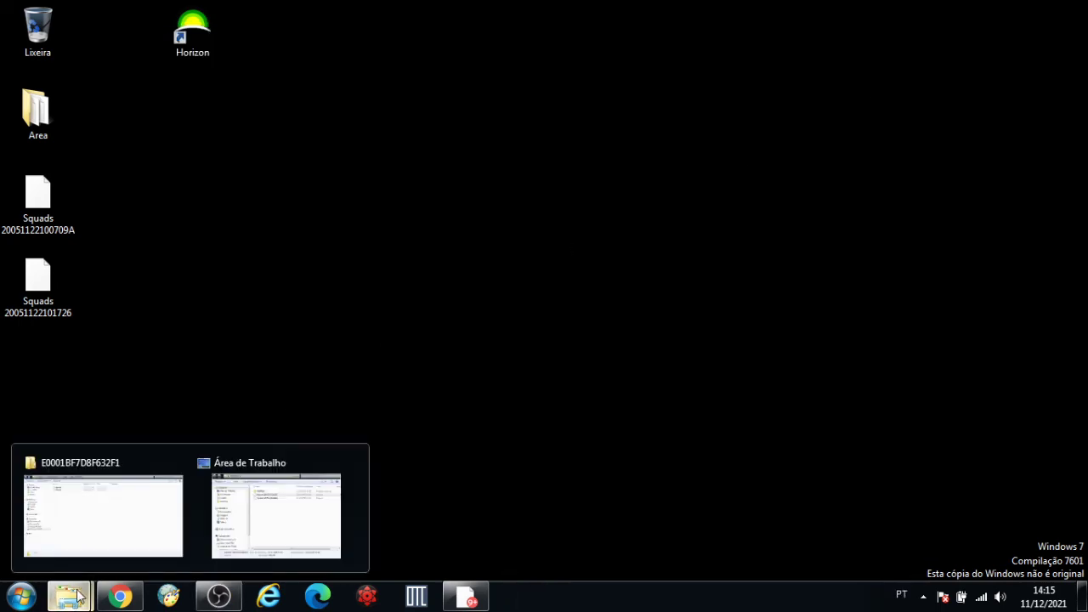
click(110, 525)
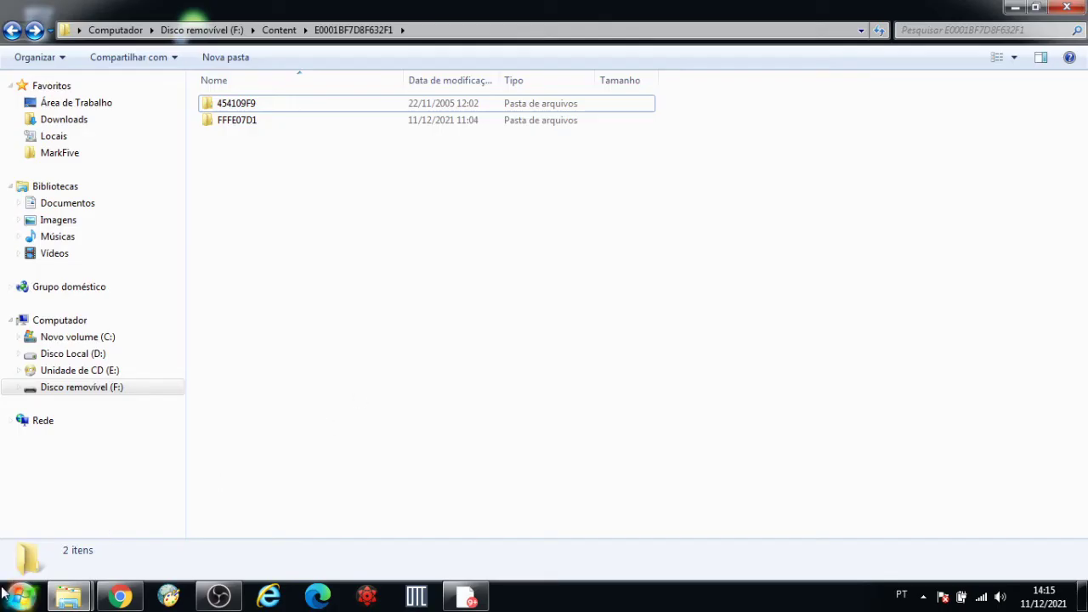
mouse_move(68, 597)
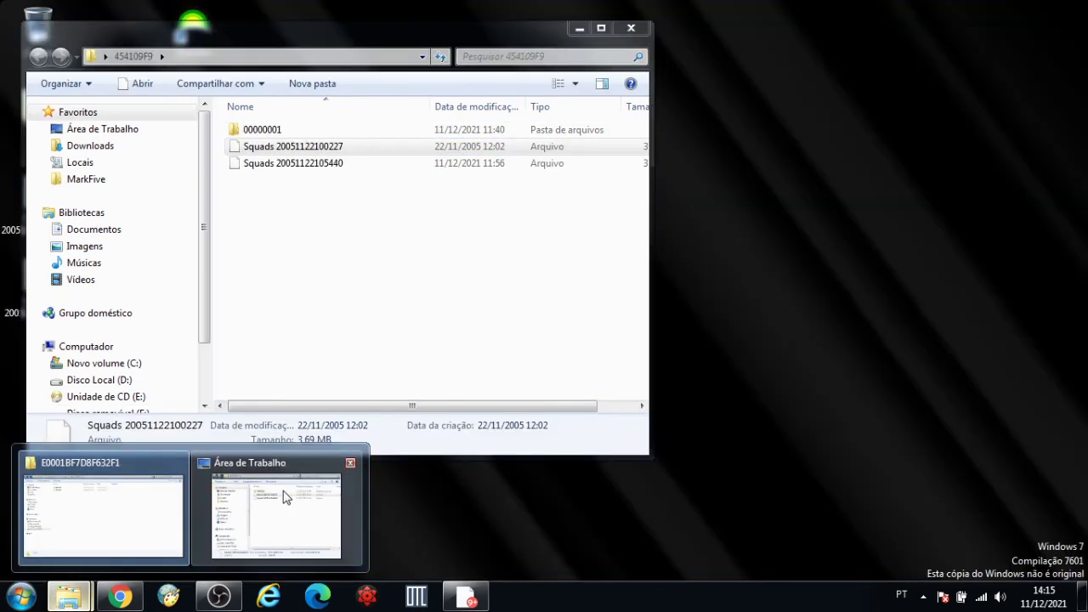
click(285, 498)
double_click(231, 165)
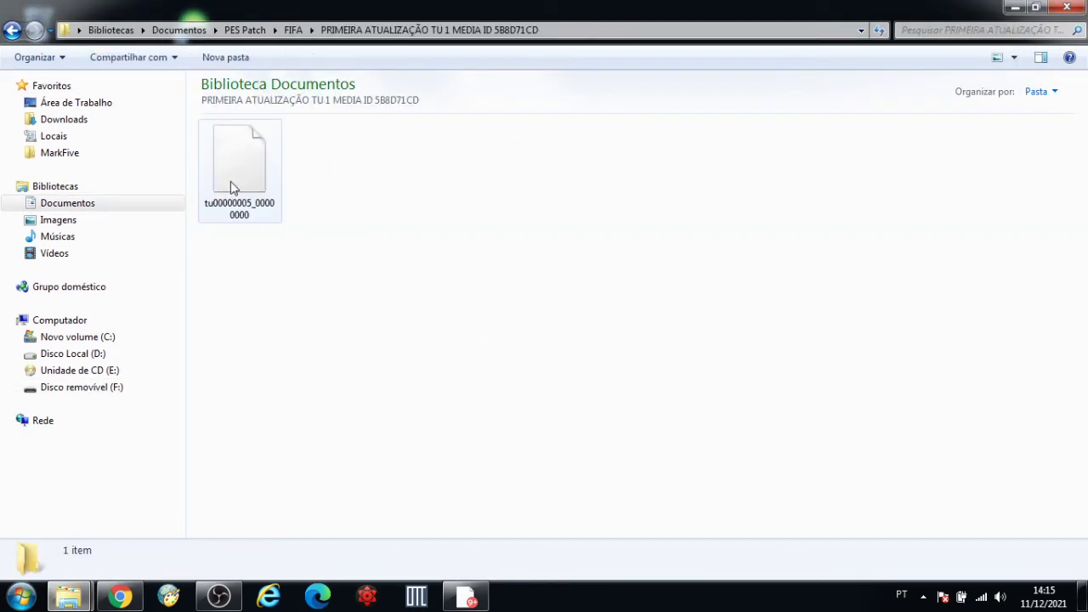
click(231, 179)
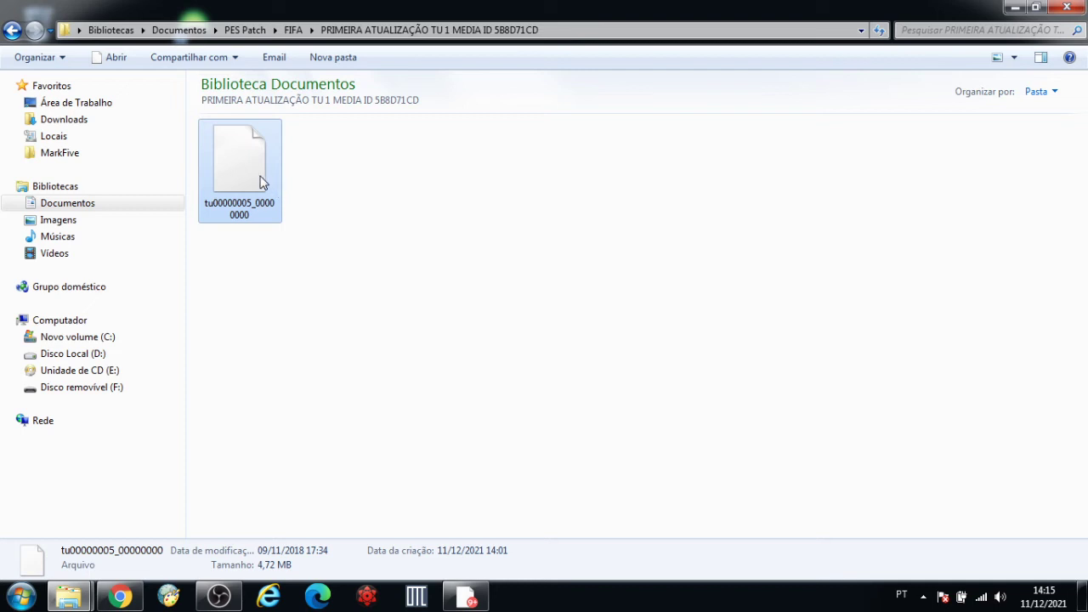
click(739, 417)
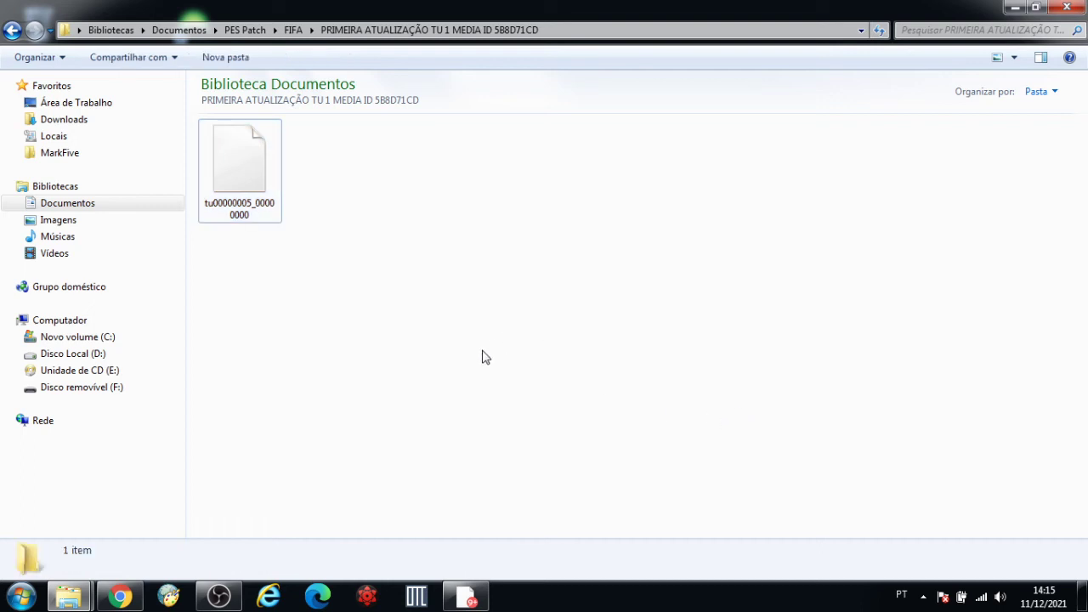
click(219, 596)
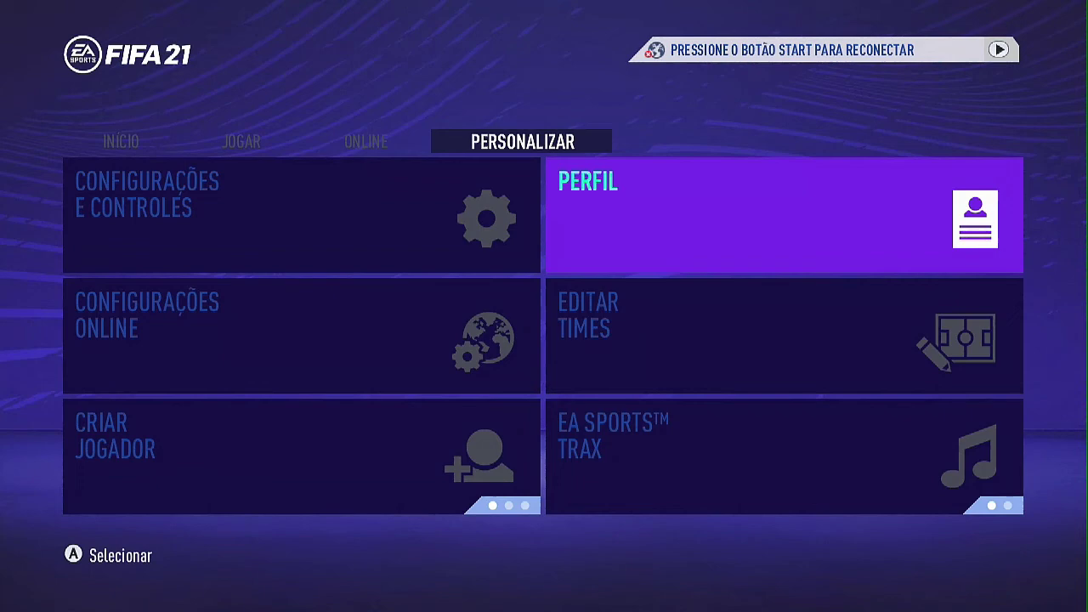
- On the console, open Carregar Elencos under Perfil and bring up the storage device selection
key(Return)
key(Down)
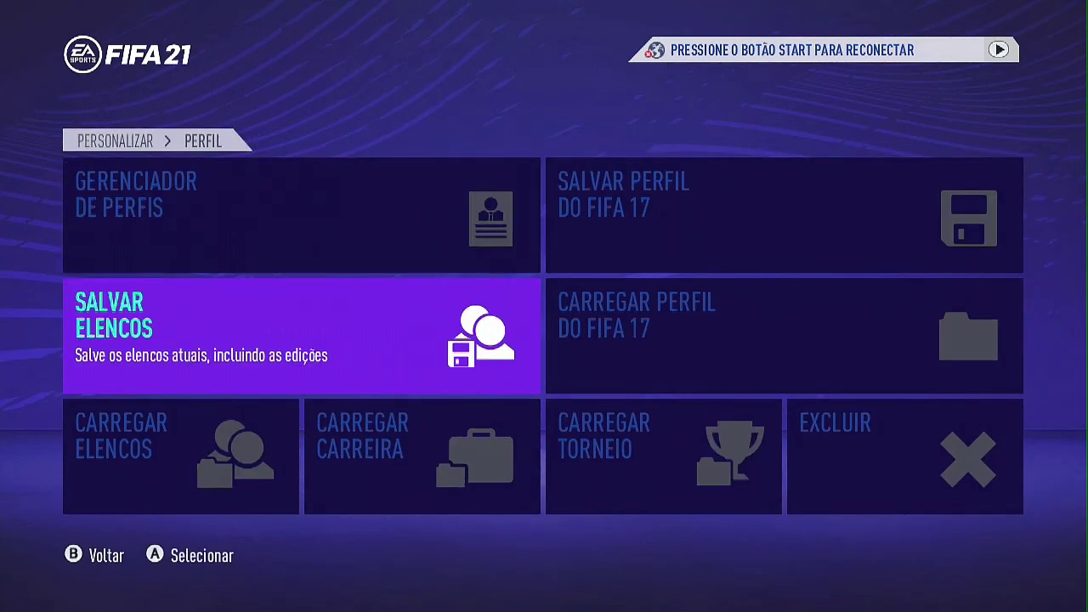
key(Down)
key(Return)
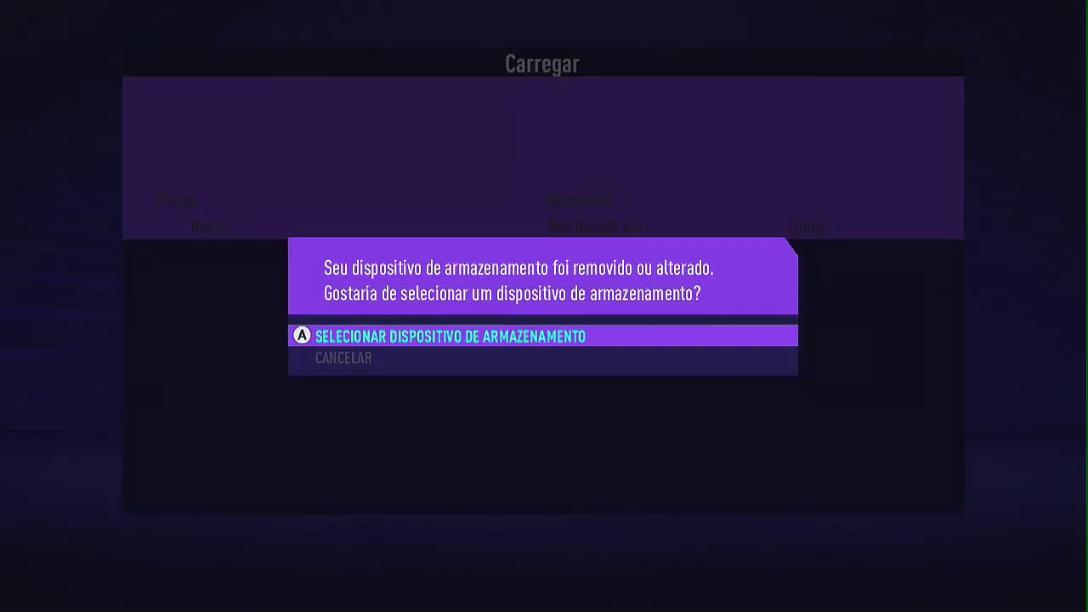
key(Return)
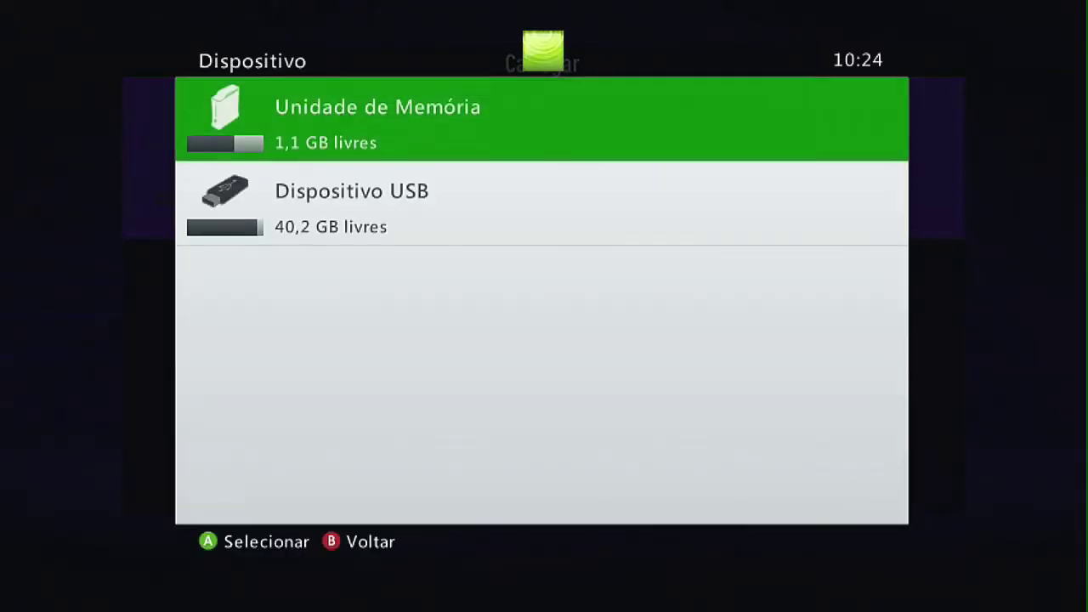
key(Down)
key(Return)
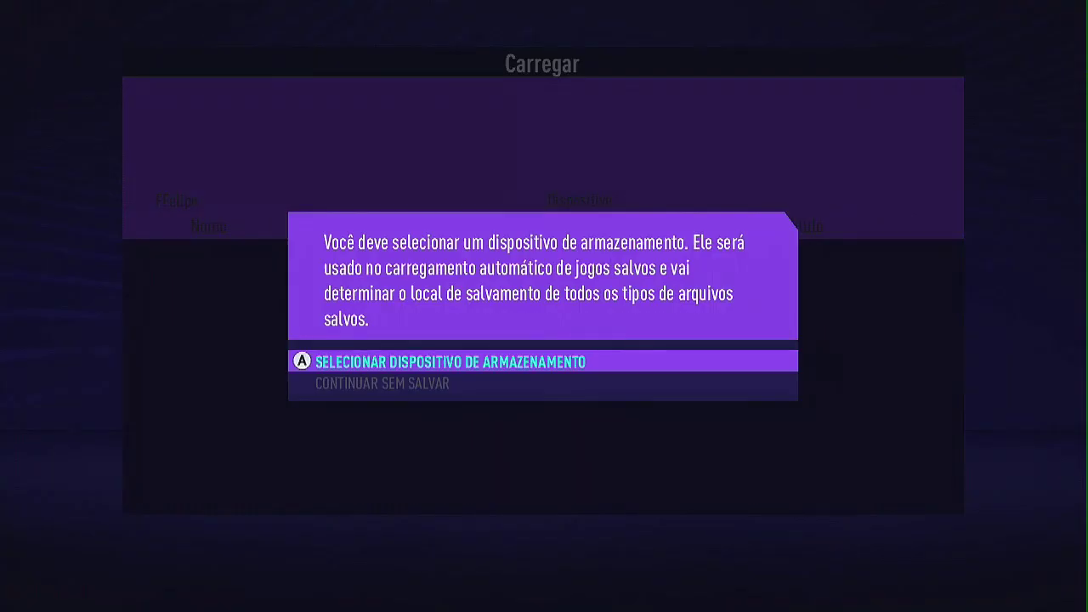
- Select the Dispositivo USB with 14,4 GB free as the storage device and accept the saved-data notice
key(Return)
key(Return)
key(Return)
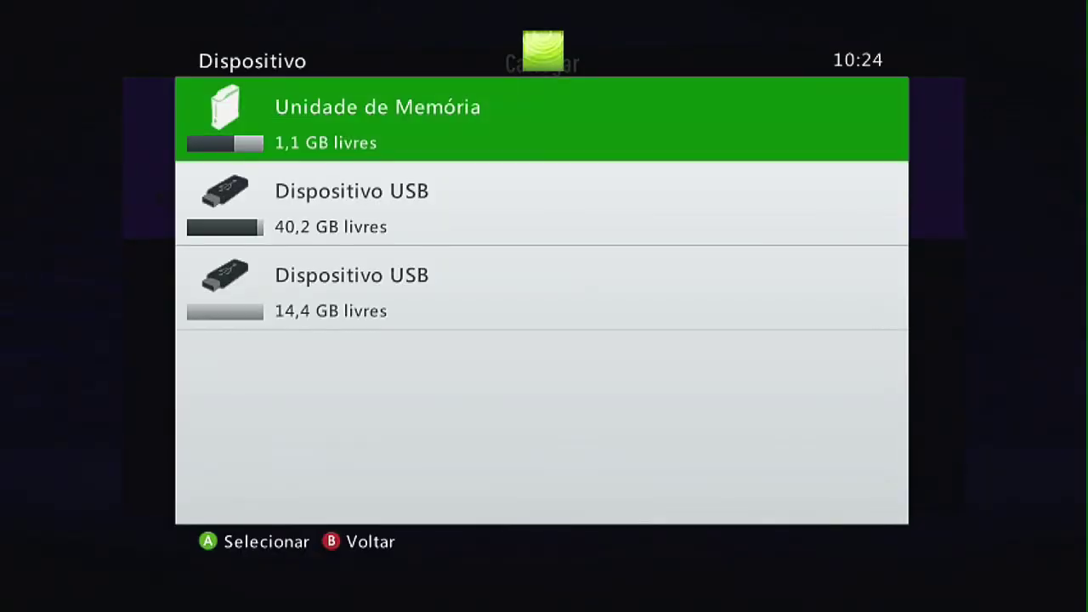
key(Down)
key(Down)
key(Return)
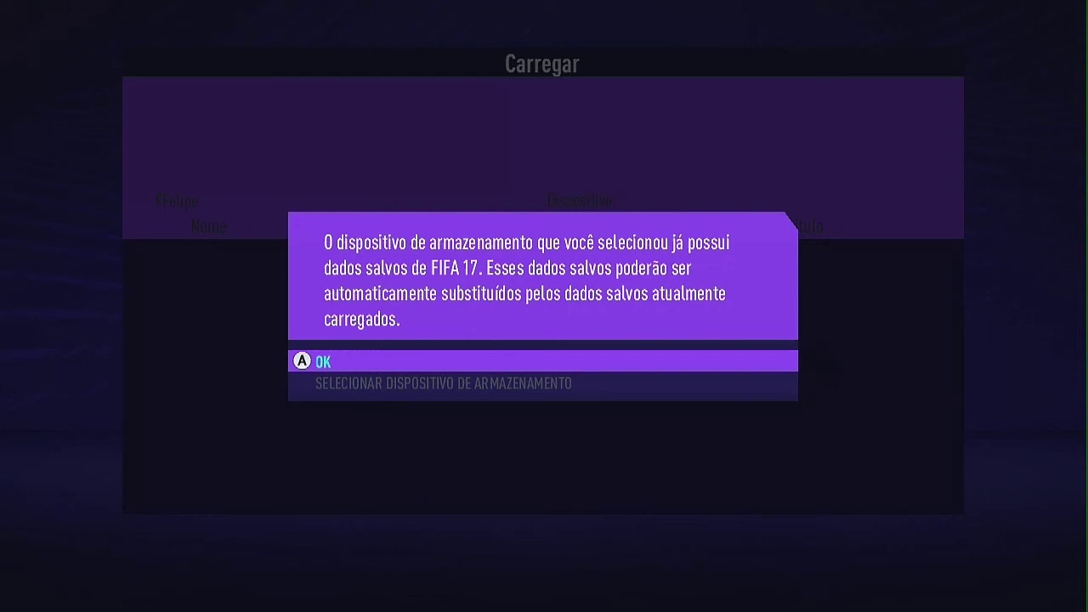
key(Return)
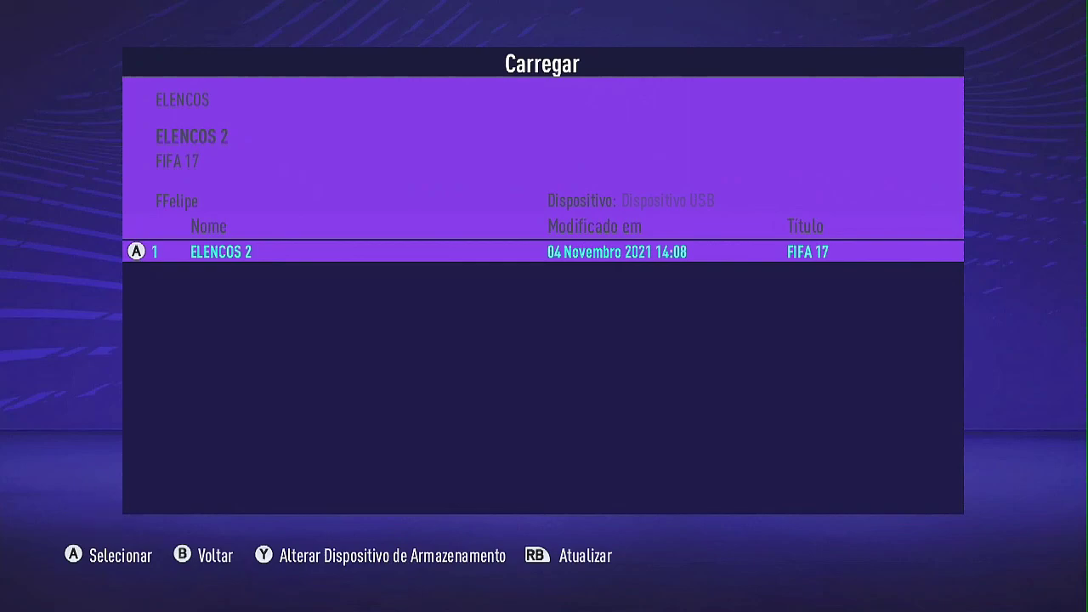
- Load the ELENCOS 2 squad file, continue past the unsaved changes warning, and return to Personalizar
key(Return)
key(Up)
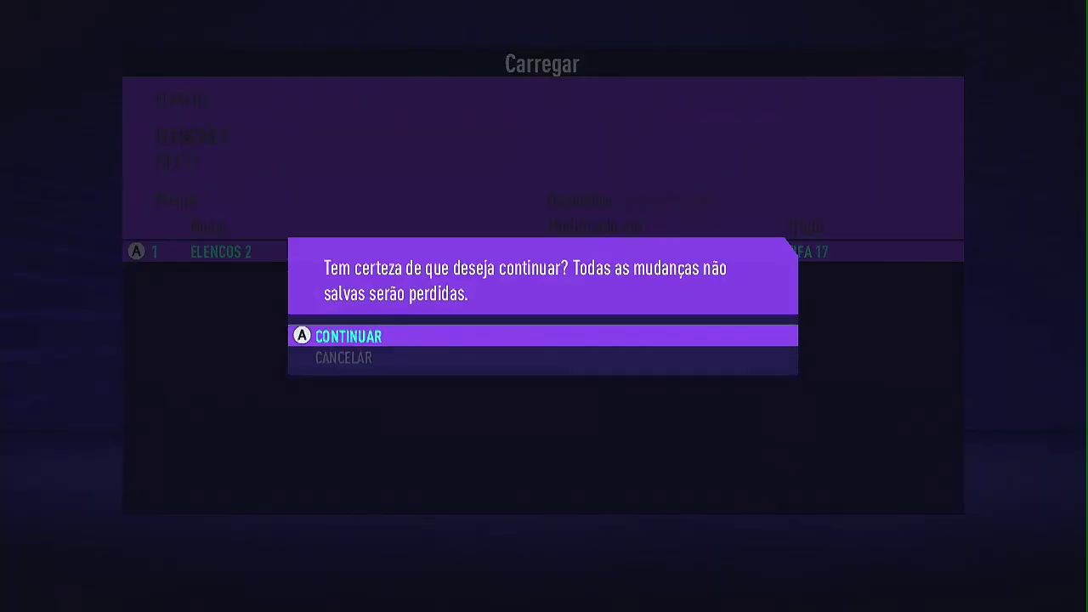
key(Return)
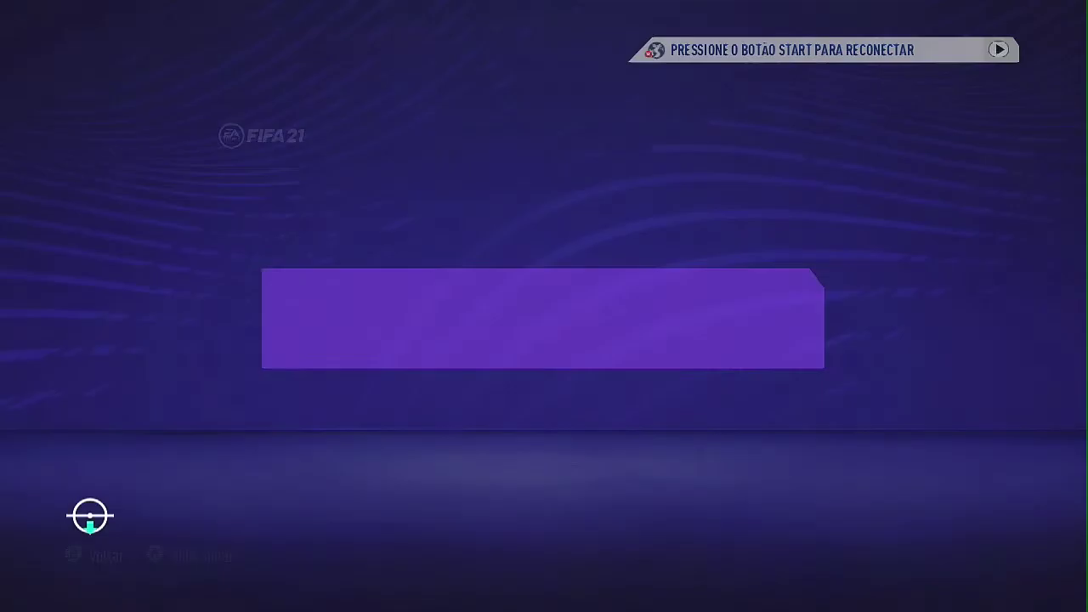
key(Right)
key(Escape)
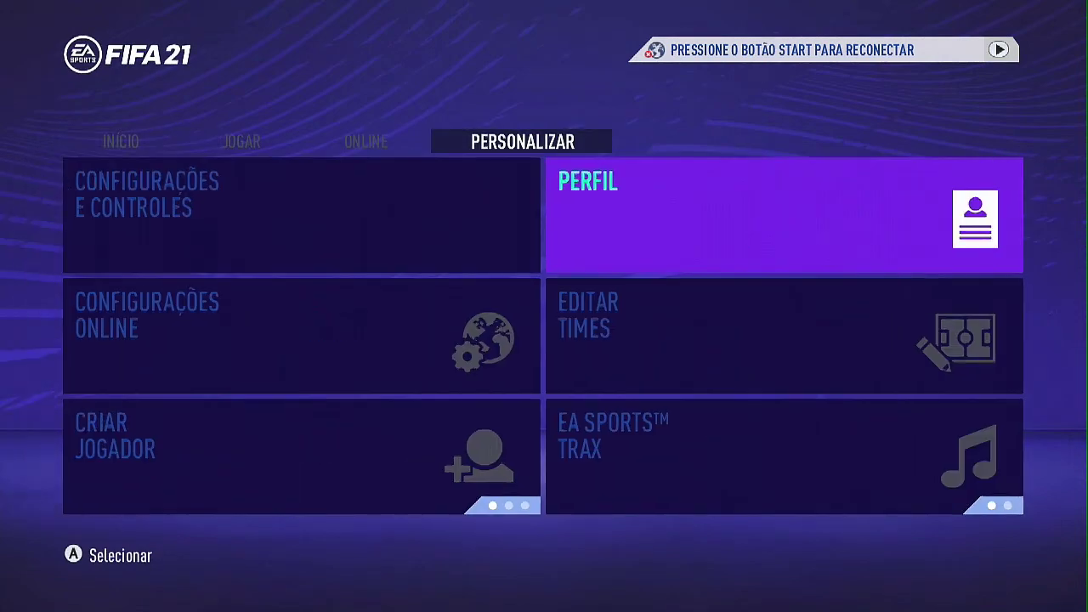
- Open Gerenciamento do Time within Editar Times to inspect the loaded squads
key(Down)
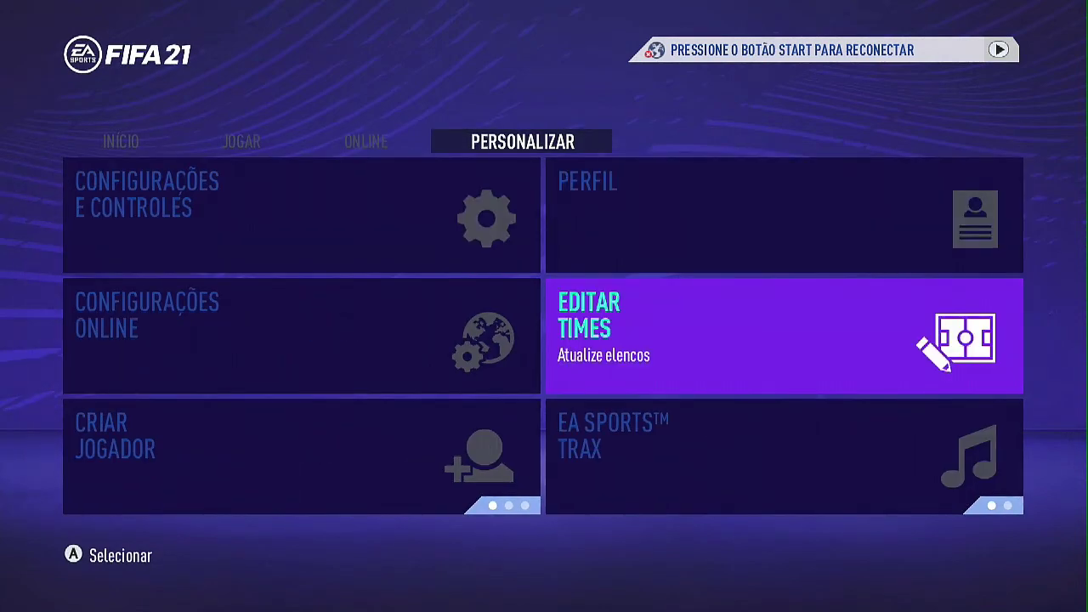
key(Return)
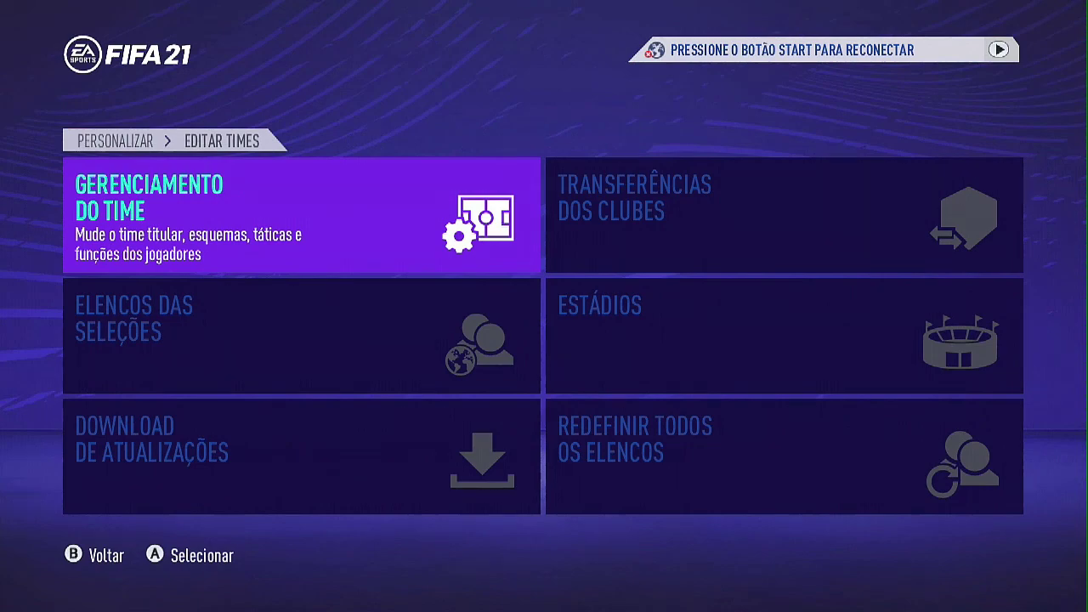
key(Escape)
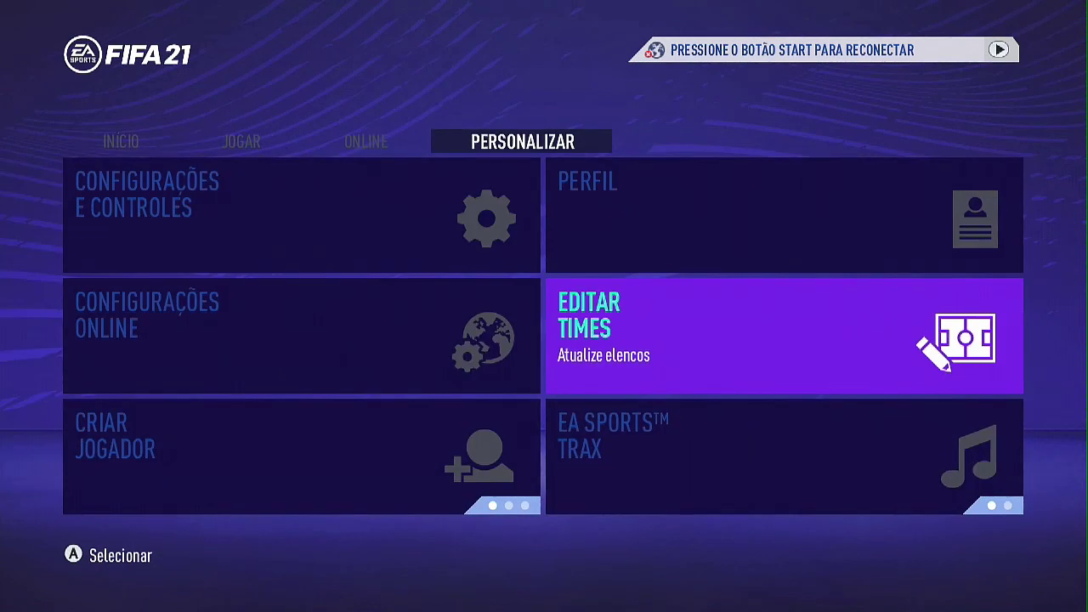
key(Return)
key(Return)
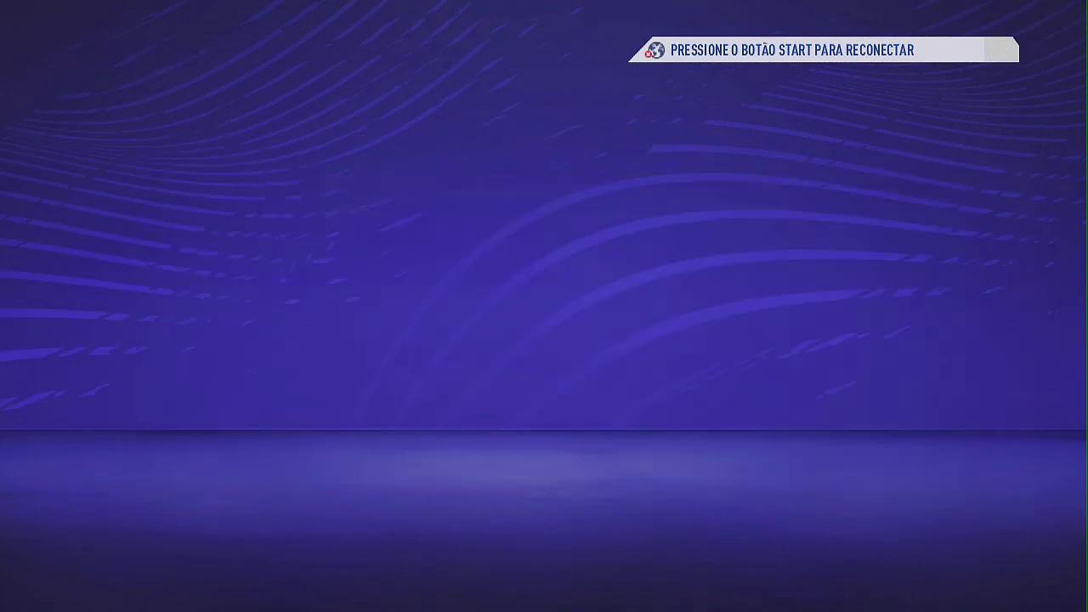
- Choose Inglaterra, Premier League and Manchester Utd in the team selector and open that team's squad
key(Up)
key(Up)
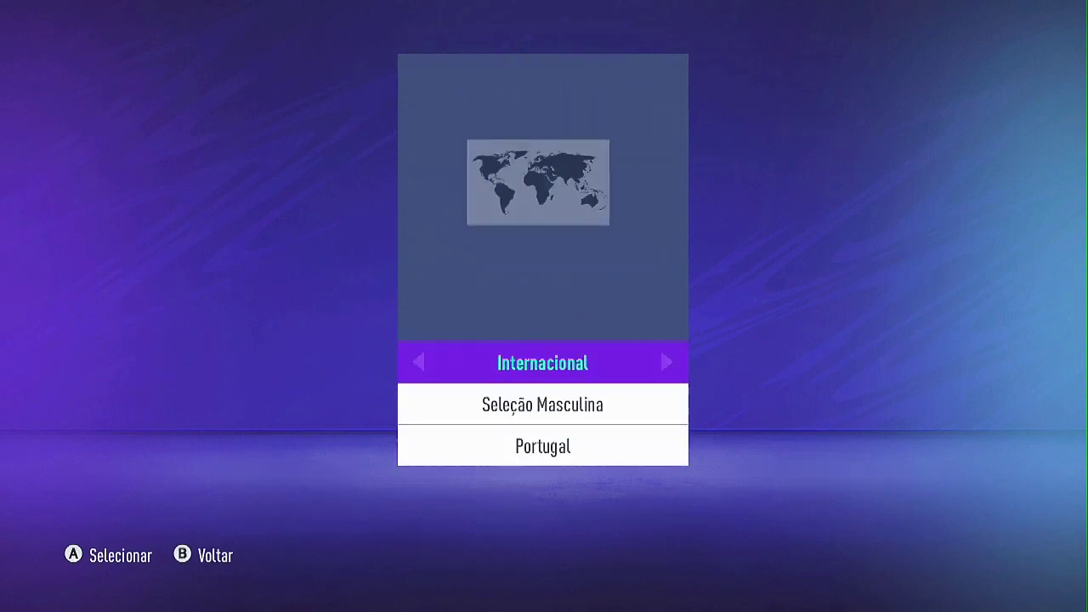
key(Left)
key(Down)
key(Down)
key(Right)
key(Right)
key(Right)
key(Right)
key(Right)
key(Right)
key(Right)
key(Right)
key(Right)
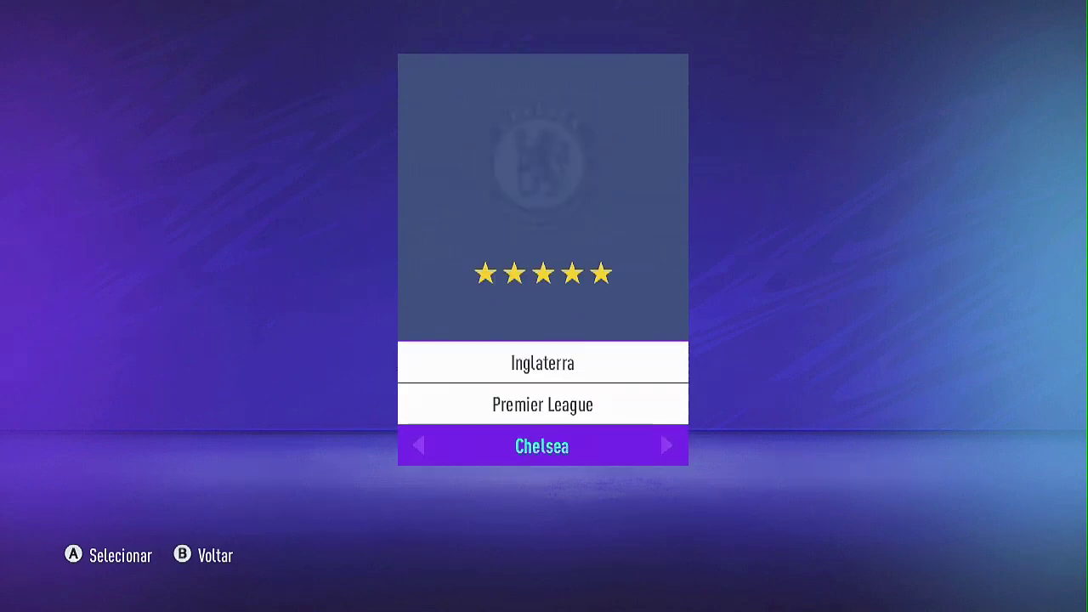
key(Right)
key(Right)
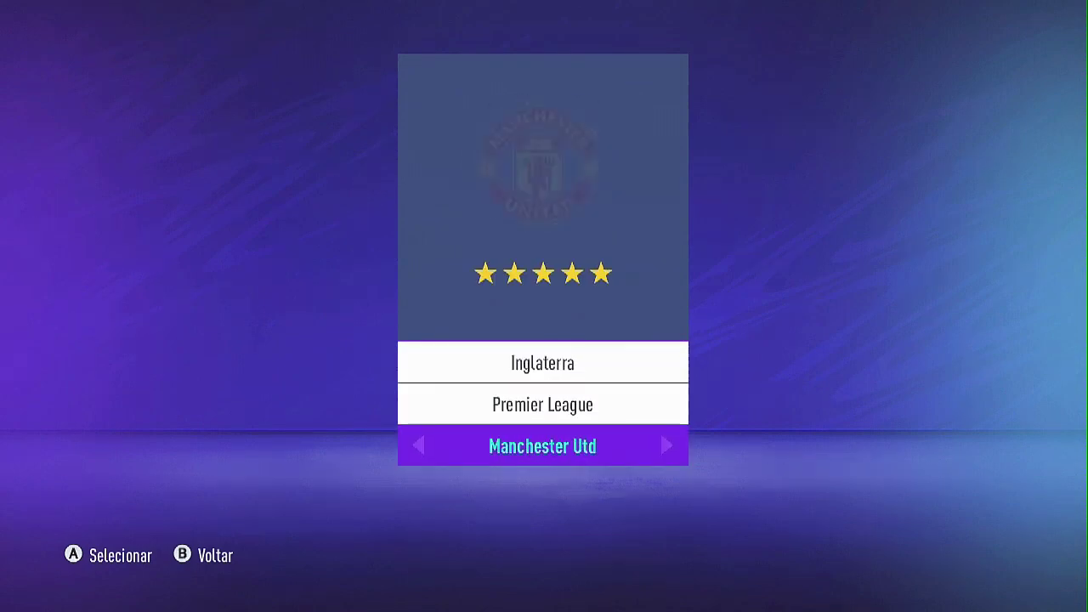
key(Right)
key(Left)
key(Return)
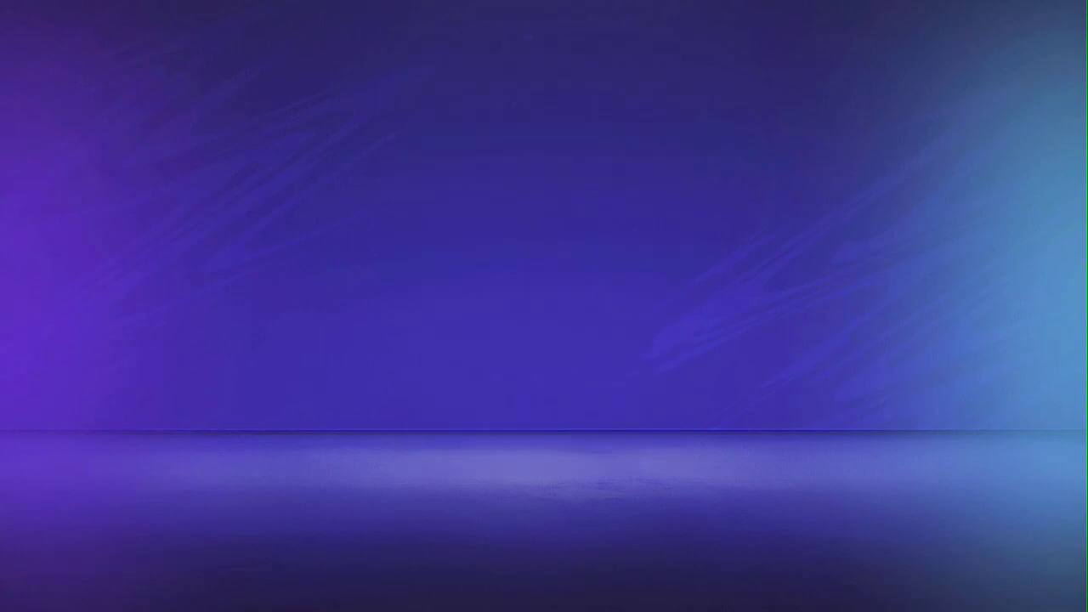